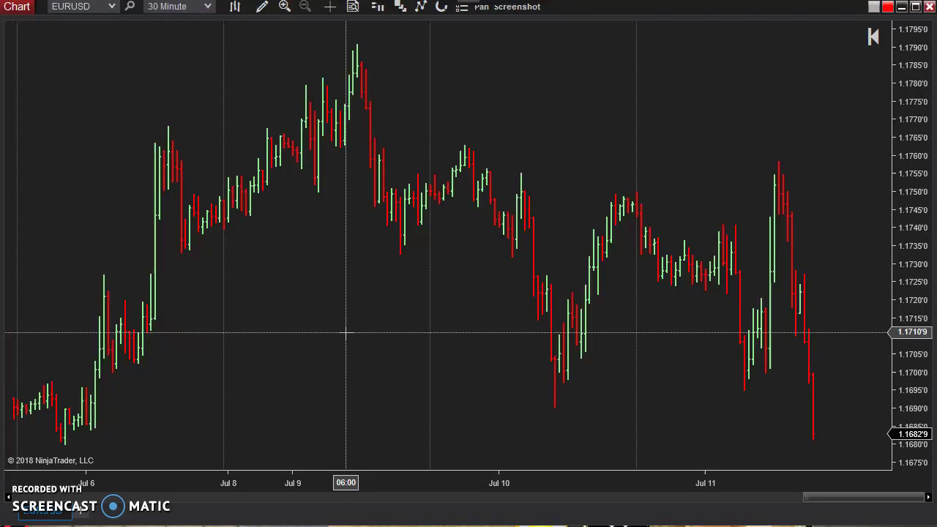
- Add the Swing Toolkit Toolbar and Auto-Swing Pattern Finder indicators from the UppDnn folder
{"action": "left_click_drag", "start_coordinate": [355, 324], "coordinate": [399, 244]}
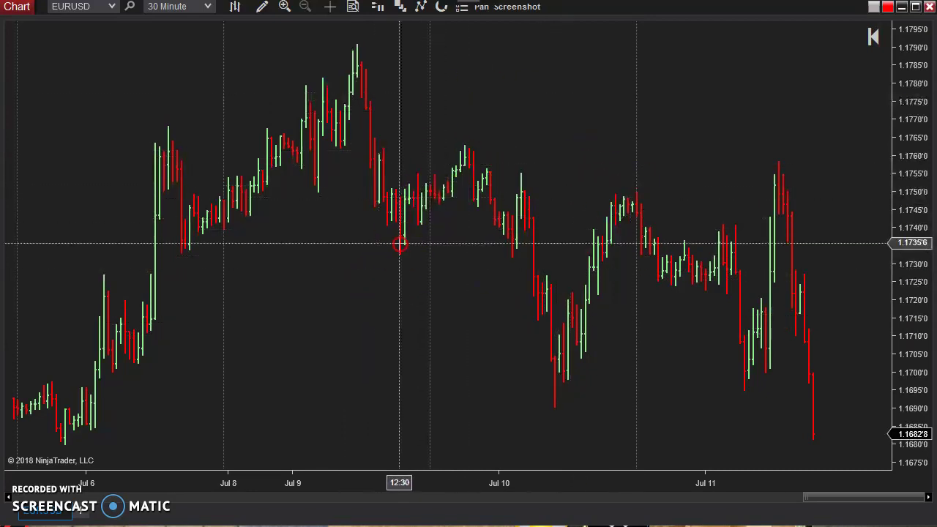
{"action": "right_click", "coordinate": [399, 244]}
{"action": "right_click", "coordinate": [361, 261]}
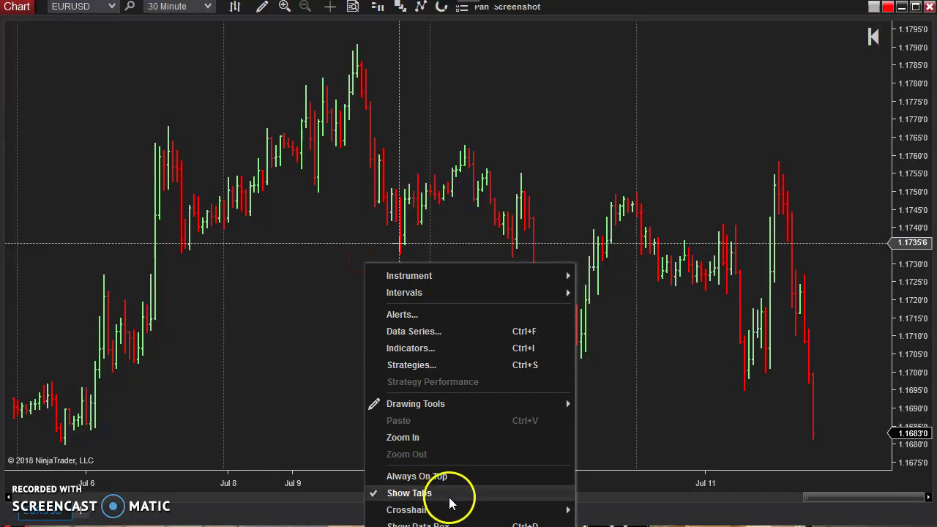
{"action": "left_click", "coordinate": [458, 350]}
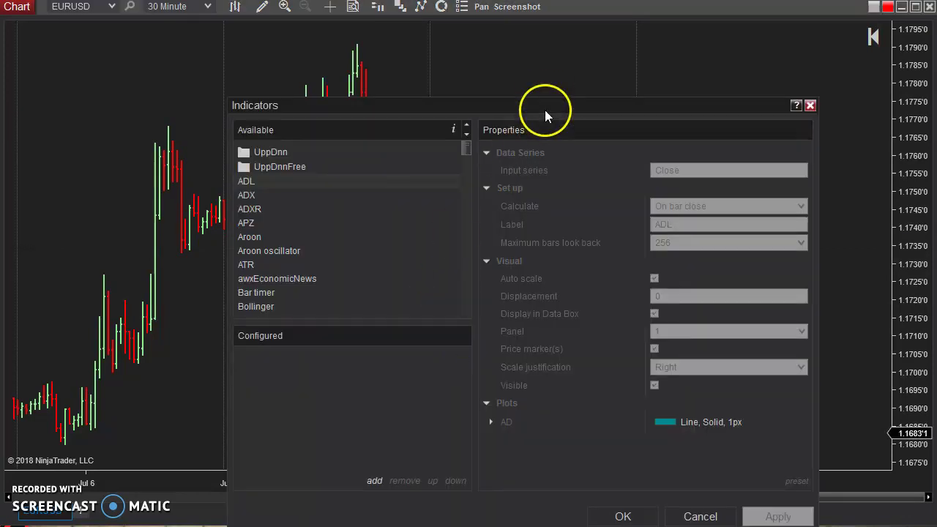
{"action": "left_click_drag", "start_coordinate": [544, 107], "coordinate": [529, 53]}
{"action": "left_click", "coordinate": [256, 98]}
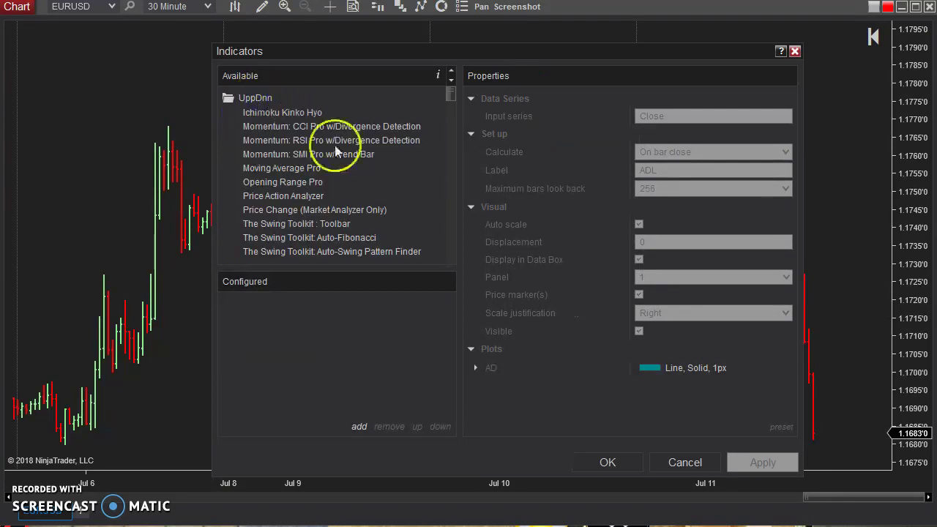
{"action": "scroll", "coordinate": [352, 148], "scroll_direction": "down", "scroll_amount": 1}
{"action": "left_click", "coordinate": [339, 189]}
{"action": "double_click", "coordinate": [339, 189]}
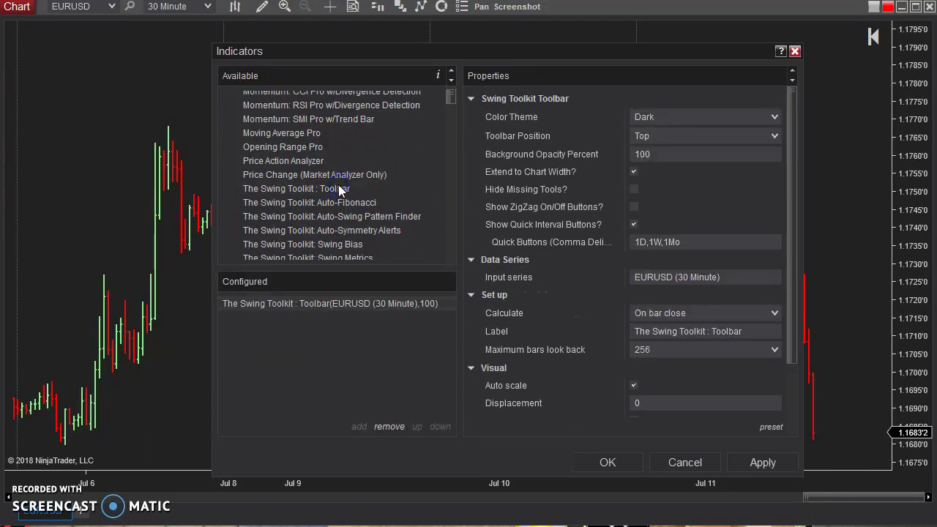
{"action": "double_click", "coordinate": [362, 219]}
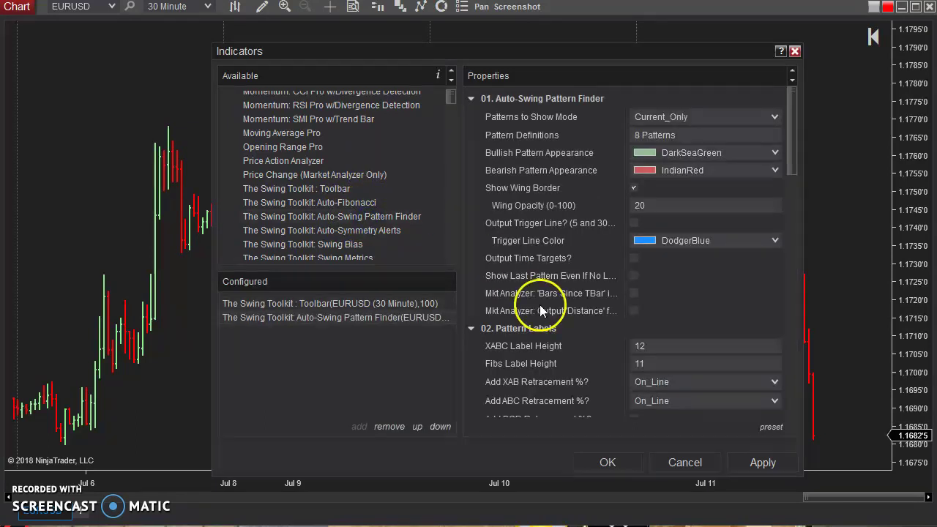
- Replace the toolbar's Quick Buttons 1D,1W,1Mo with 5m,30m,240m and apply the indicators
{"action": "left_click", "coordinate": [430, 304]}
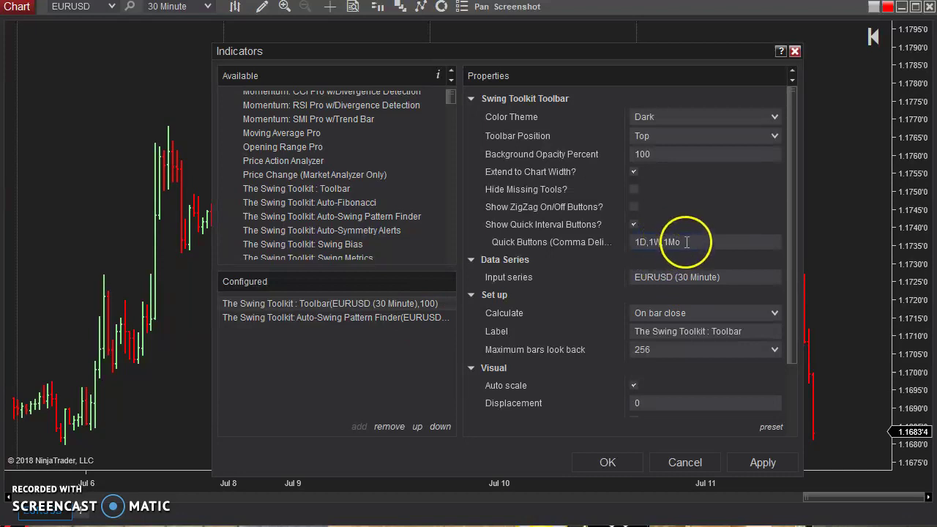
{"action": "left_click_drag", "start_coordinate": [669, 245], "coordinate": [624, 247]}
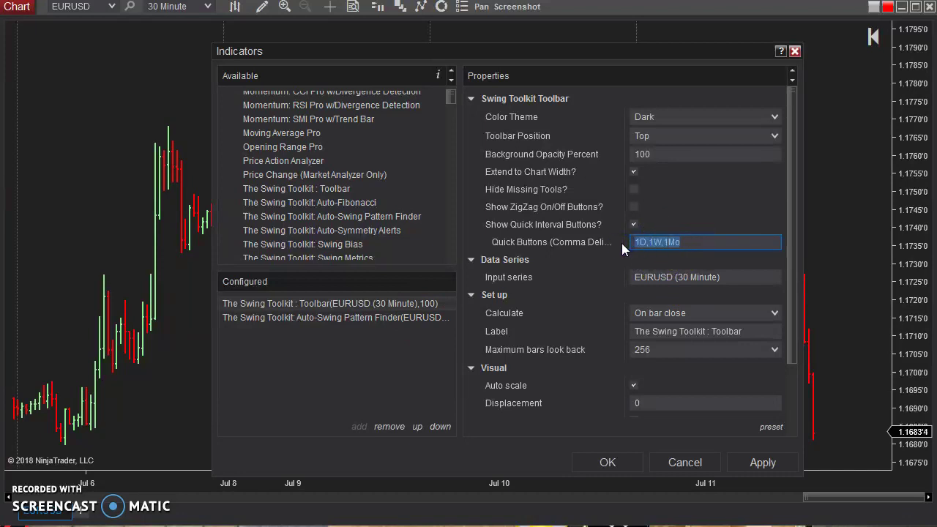
{"action": "type", "text": "5m"}
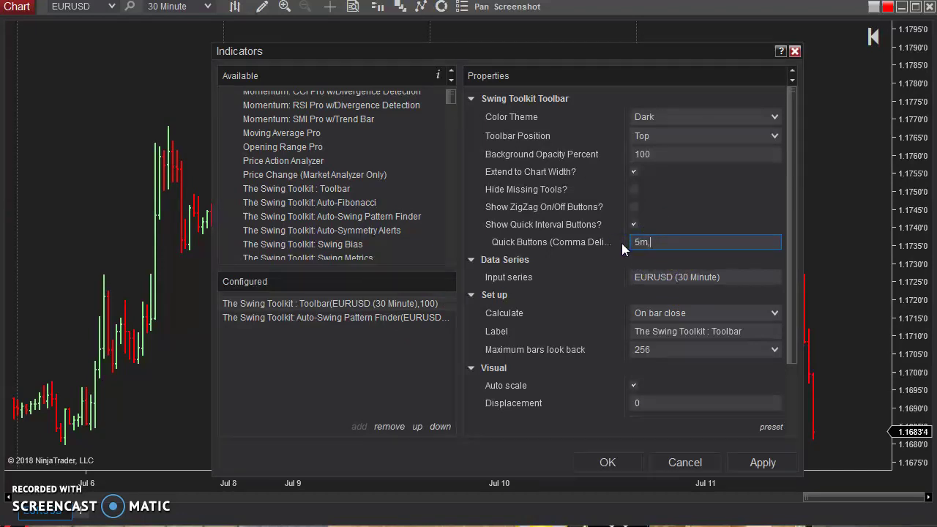
{"action": "type", "text": ",30"}
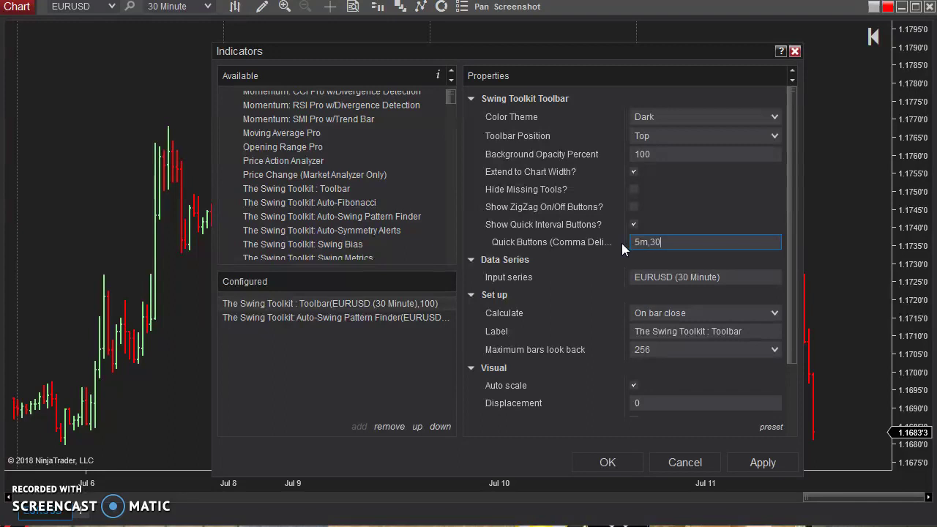
{"action": "type", "text": "m,24"}
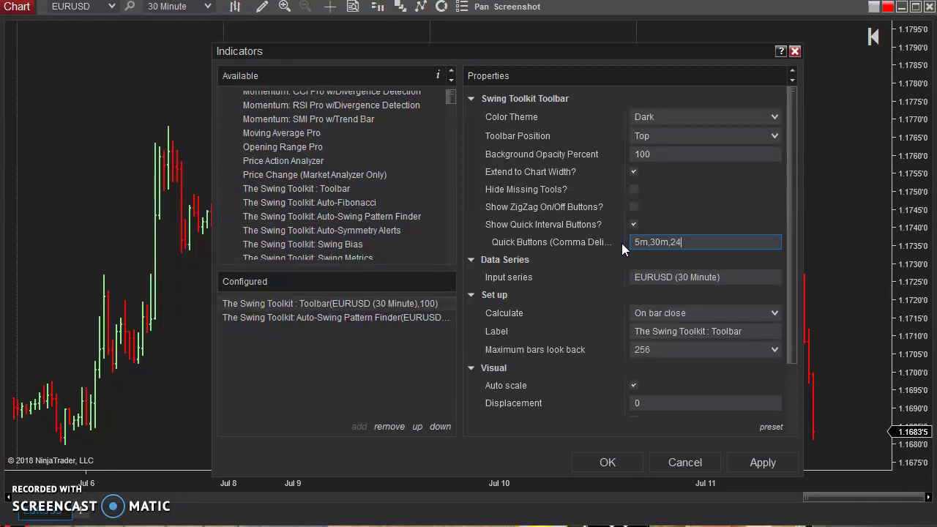
{"action": "type", "text": "0m"}
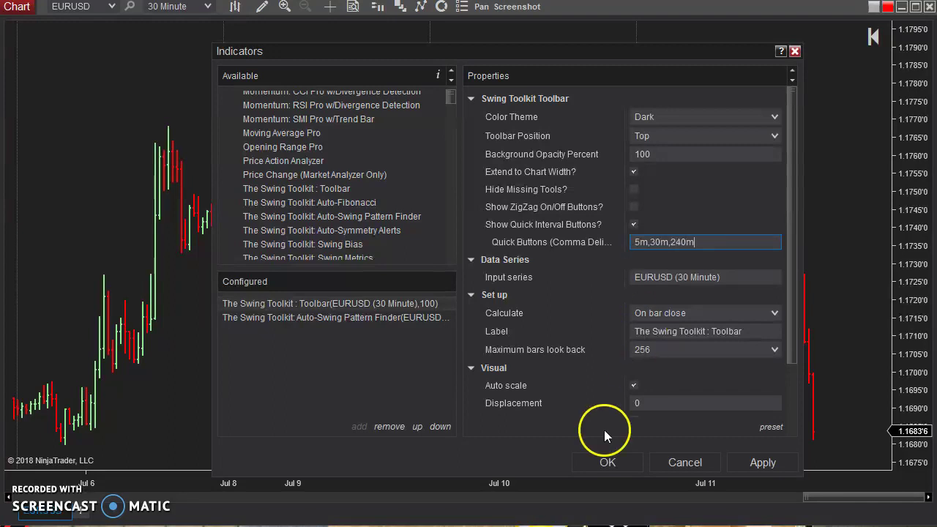
{"action": "left_click", "coordinate": [607, 461]}
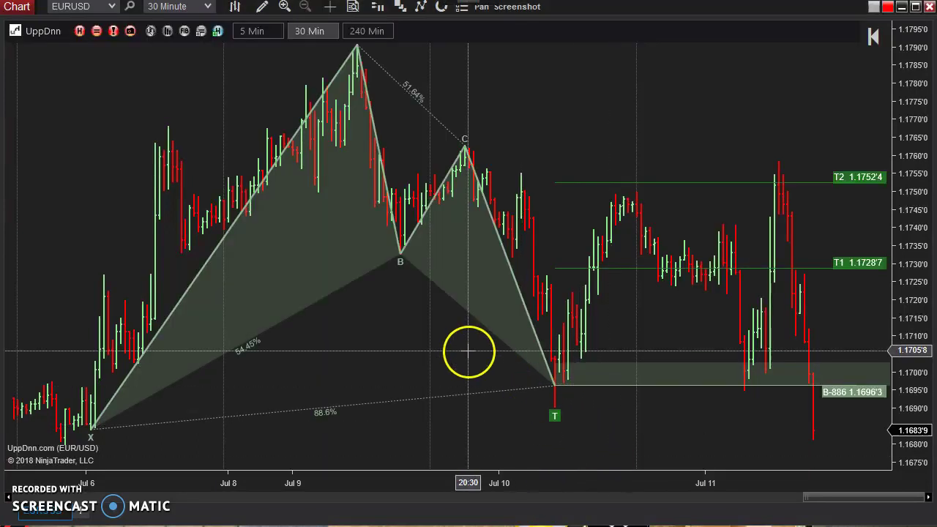
- Toggle off the harmonic patterns on the Swing toolbar and save the chart via Templates > Save As Default
{"action": "left_click", "coordinate": [218, 33]}
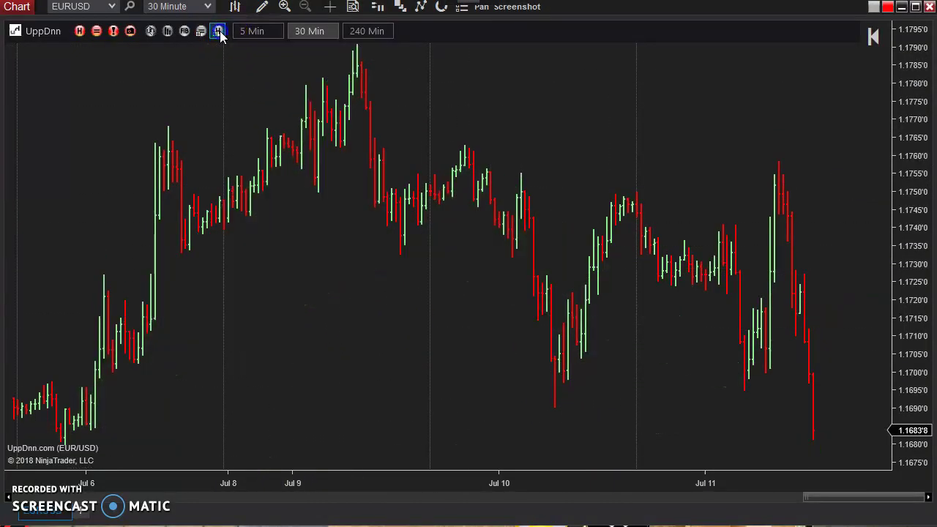
{"action": "right_click", "coordinate": [334, 256]}
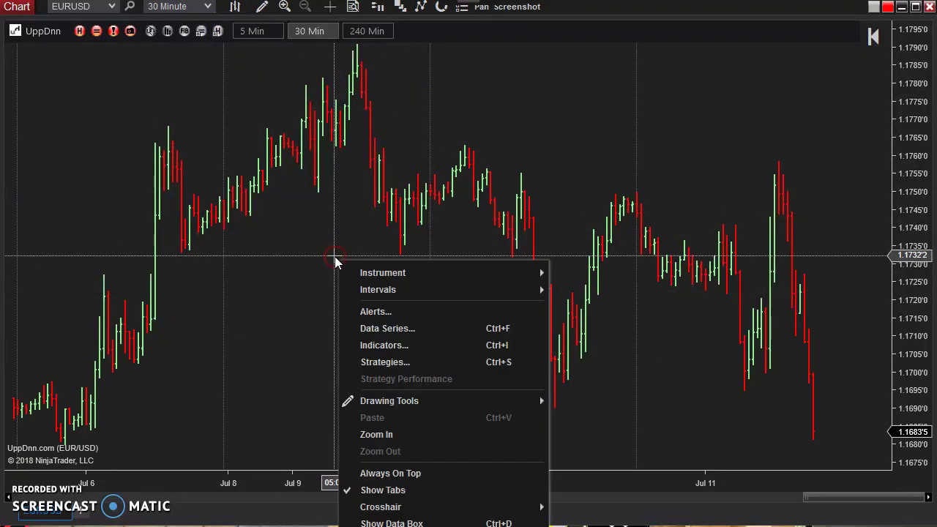
{"action": "left_click", "coordinate": [445, 86]}
{"action": "right_click", "coordinate": [446, 86]}
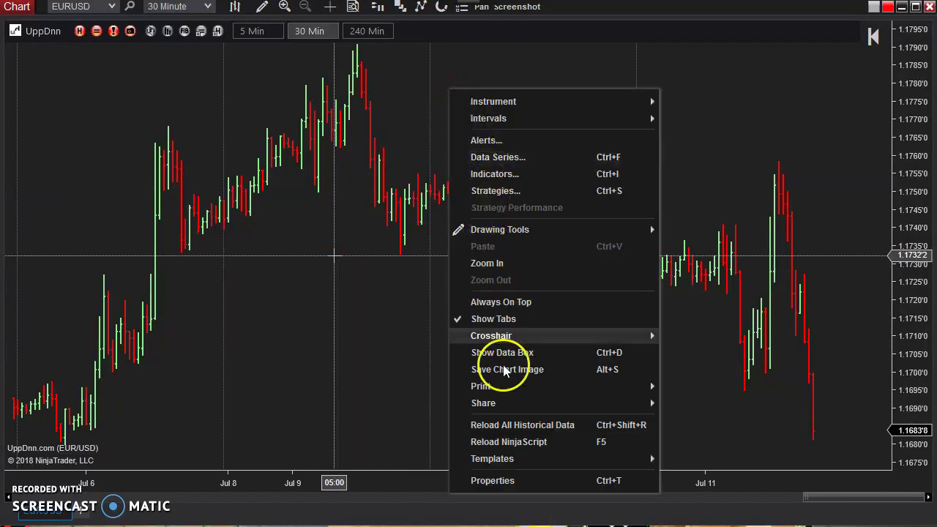
{"action": "mouse_move", "coordinate": [548, 458]}
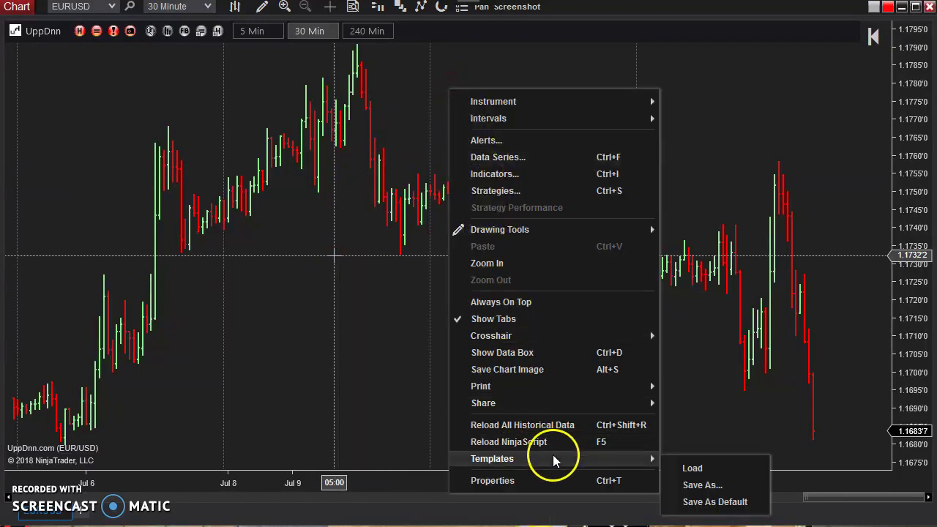
{"action": "left_click", "coordinate": [728, 505]}
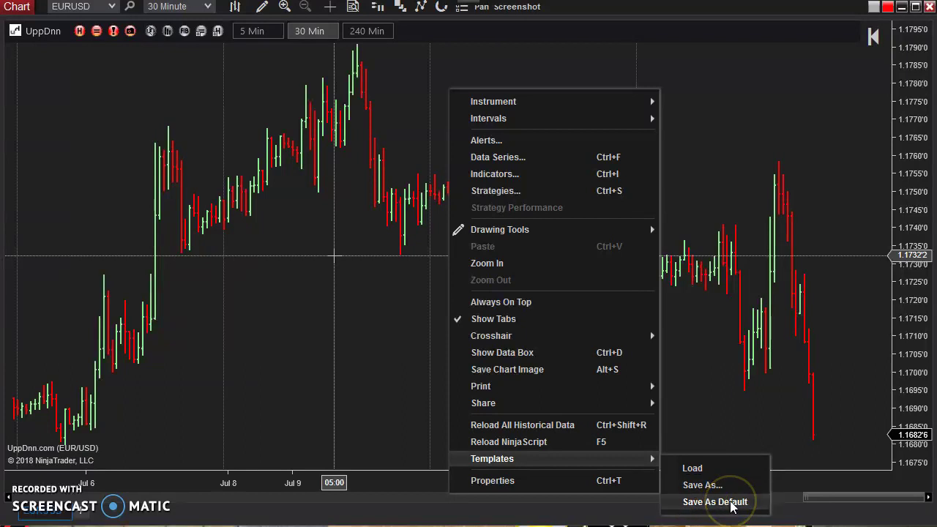
{"action": "left_click", "coordinate": [504, 391]}
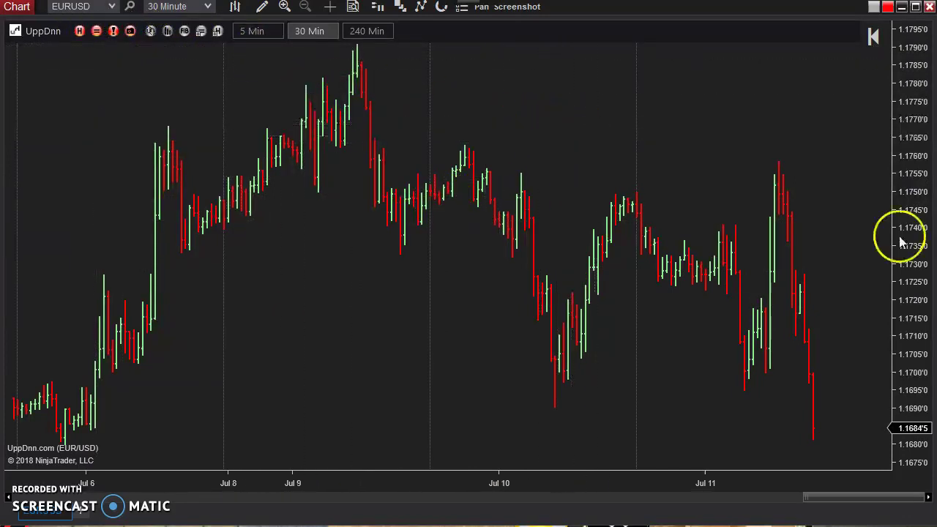
- Open a new Market Analyzer window from the Control Center's New menu
{"action": "left_click_drag", "start_coordinate": [356, 219], "coordinate": [356, 343]}
{"action": "left_click", "coordinate": [411, 333]}
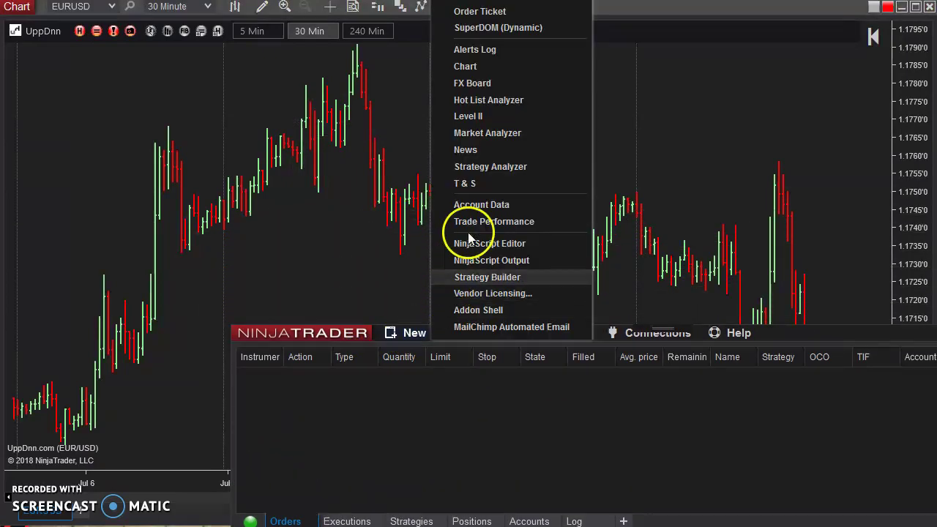
{"action": "left_click", "coordinate": [506, 133]}
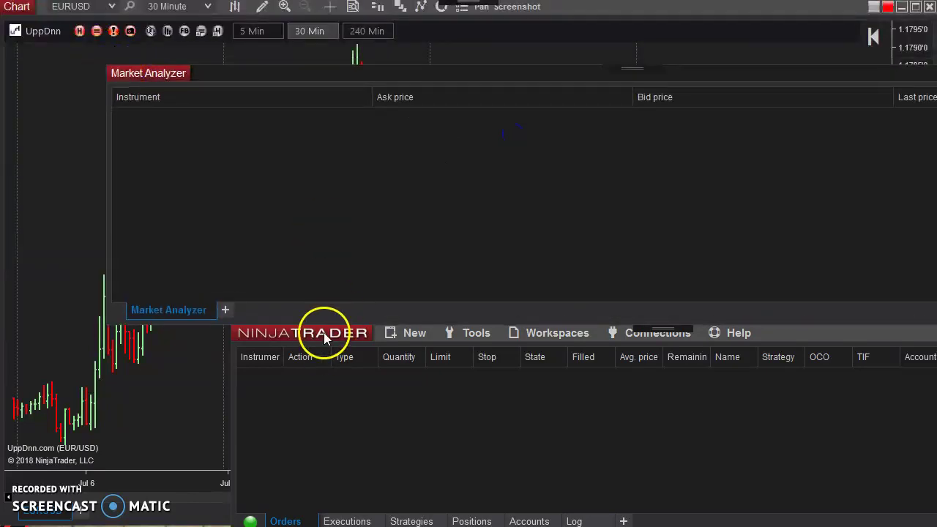
- Place the Market Analyzer beneath the EURUSD chart and shorten the chart to reveal it
{"action": "left_click_drag", "start_coordinate": [334, 335], "coordinate": [336, 525]}
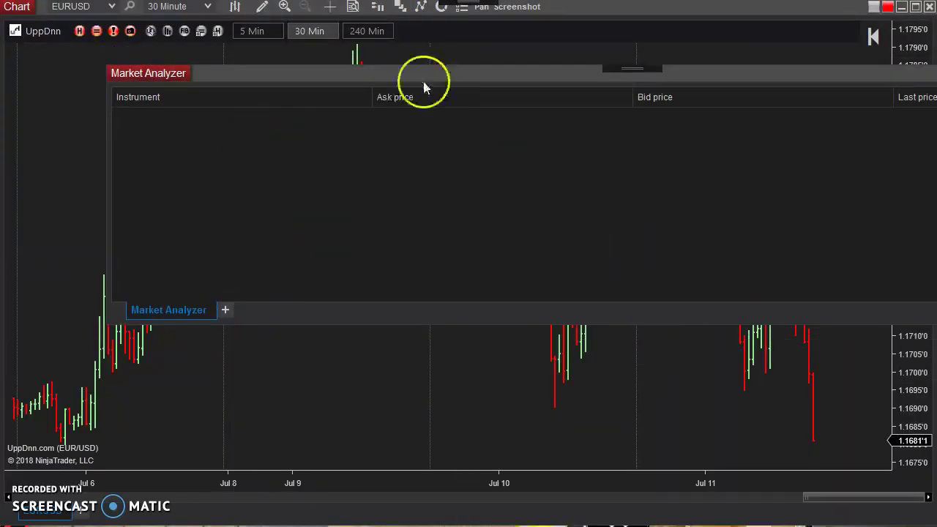
{"action": "left_click_drag", "start_coordinate": [165, 83], "coordinate": [54, 278]}
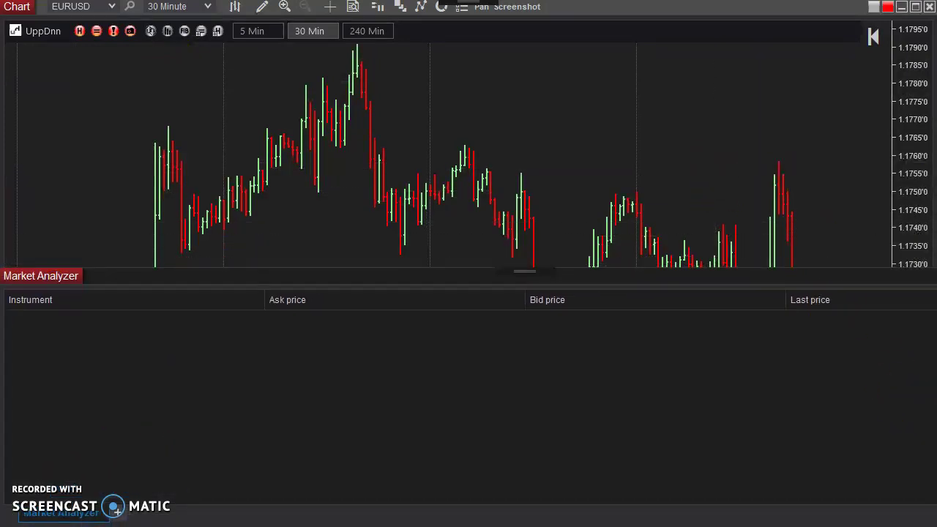
{"action": "left_click", "coordinate": [827, 259]}
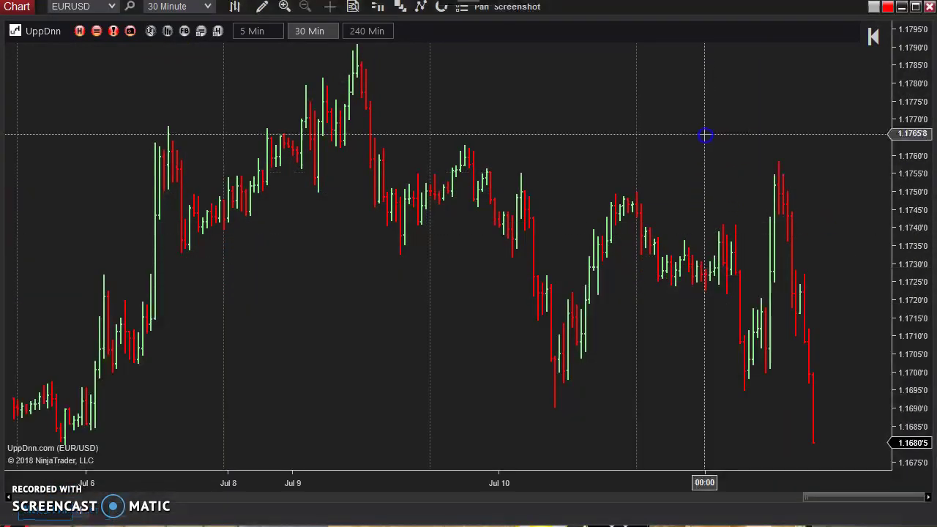
{"action": "left_click_drag", "start_coordinate": [439, 514], "coordinate": [559, 339]}
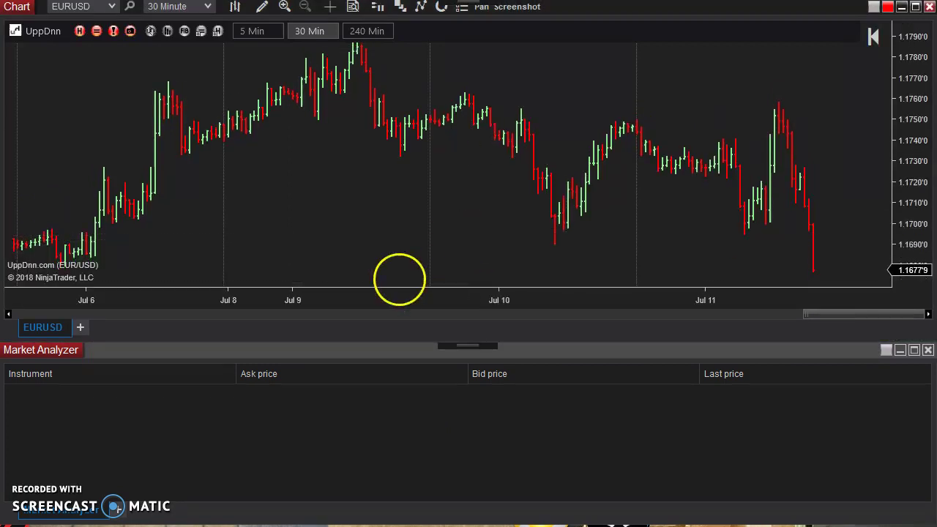
- Load the udAutoPatternFinder-full-30M template from the UppDnn-The Swing Toolkit folder
{"action": "right_click", "coordinate": [377, 434]}
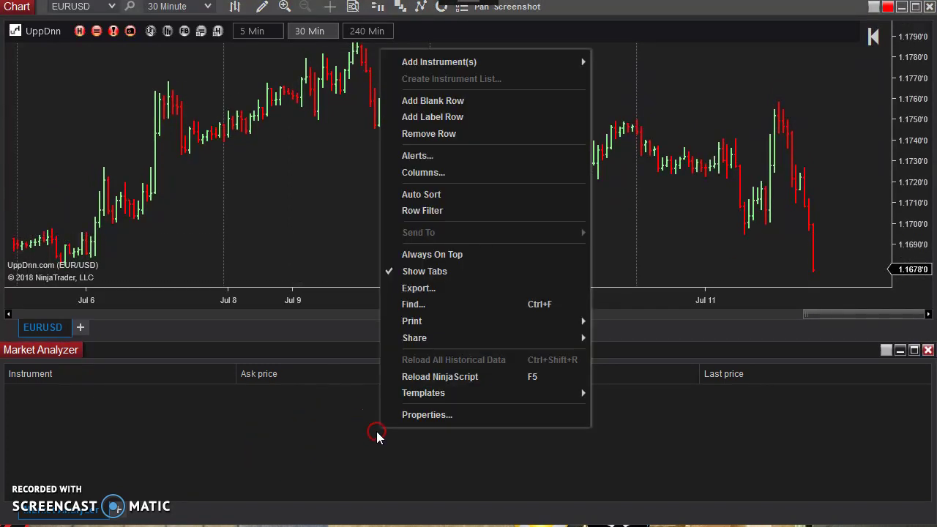
{"action": "mouse_move", "coordinate": [534, 390]}
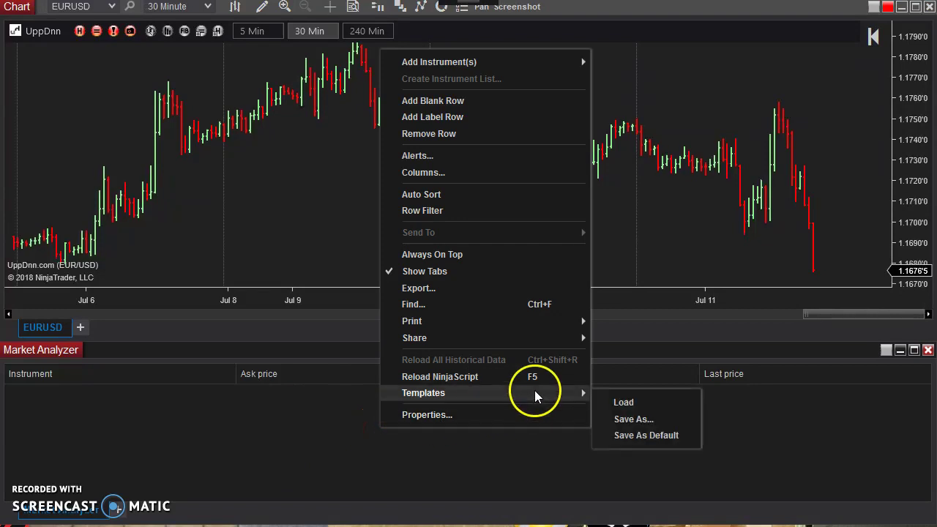
{"action": "left_click", "coordinate": [649, 406]}
{"action": "left_click_drag", "start_coordinate": [461, 310], "coordinate": [468, 303]}
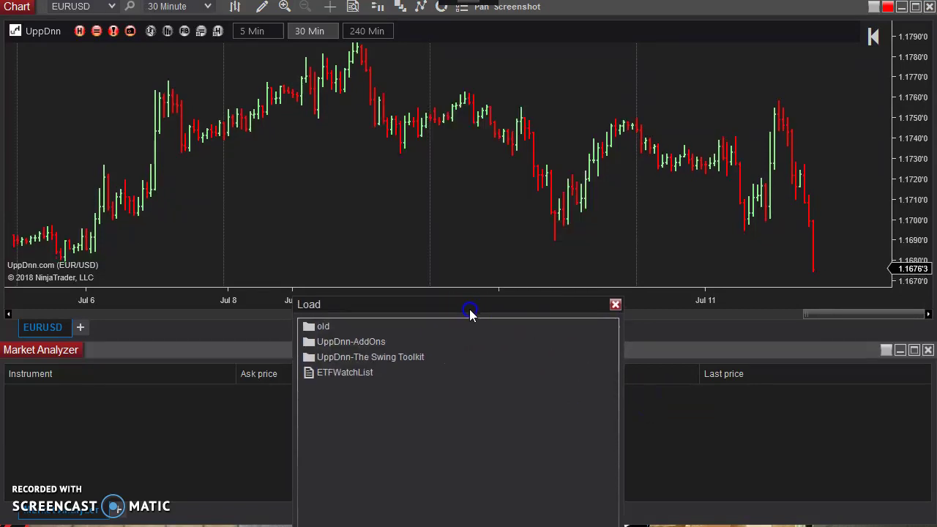
{"action": "double_click", "coordinate": [401, 359]}
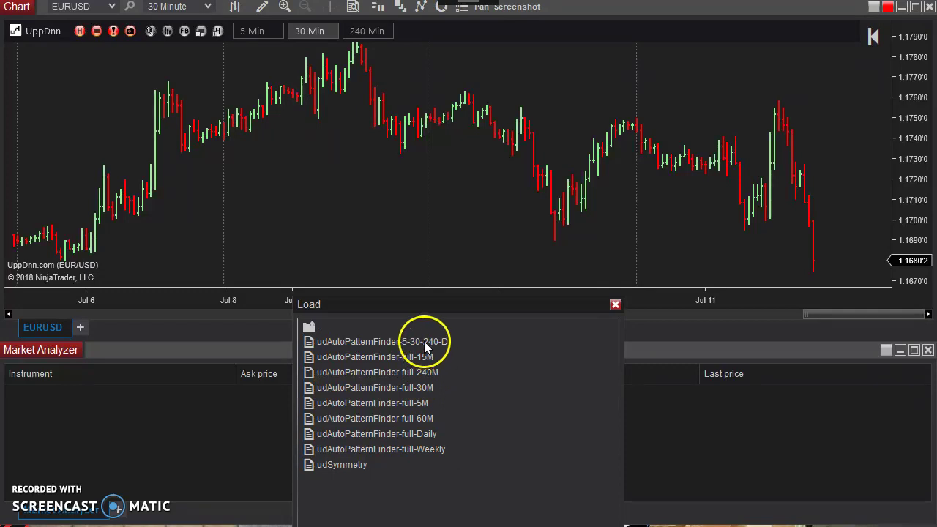
{"action": "left_click", "coordinate": [417, 356]}
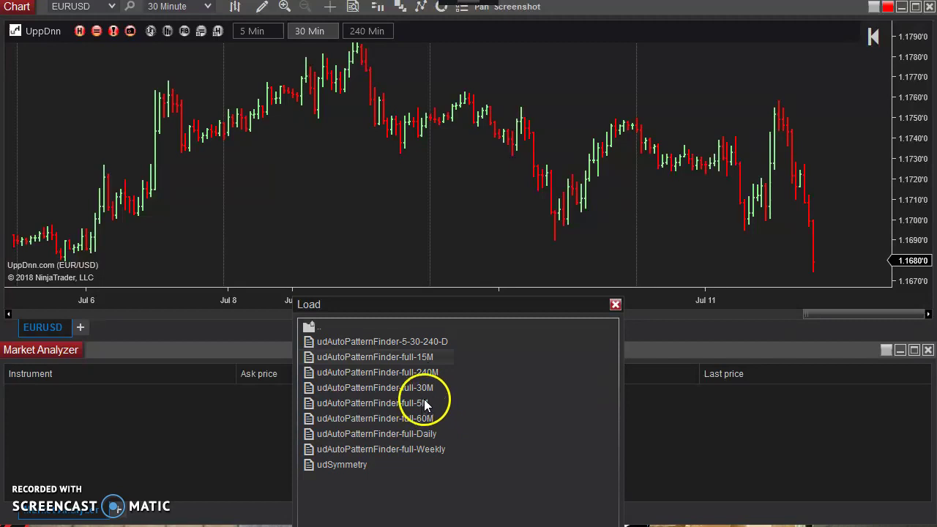
{"action": "double_click", "coordinate": [424, 390]}
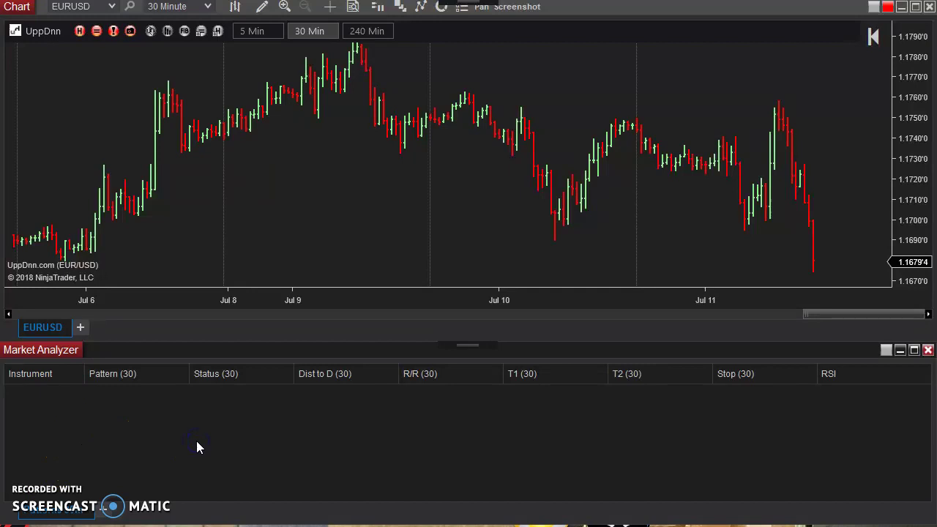
- Enter EURUSD as an instrument in the Market Analyzer
{"action": "type", "text": "EUD"}
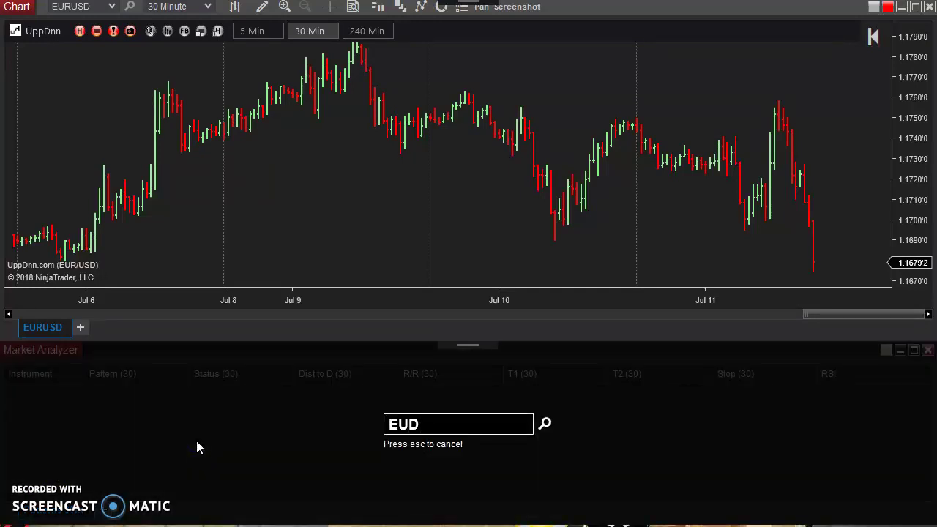
{"action": "type", "text": "US"}
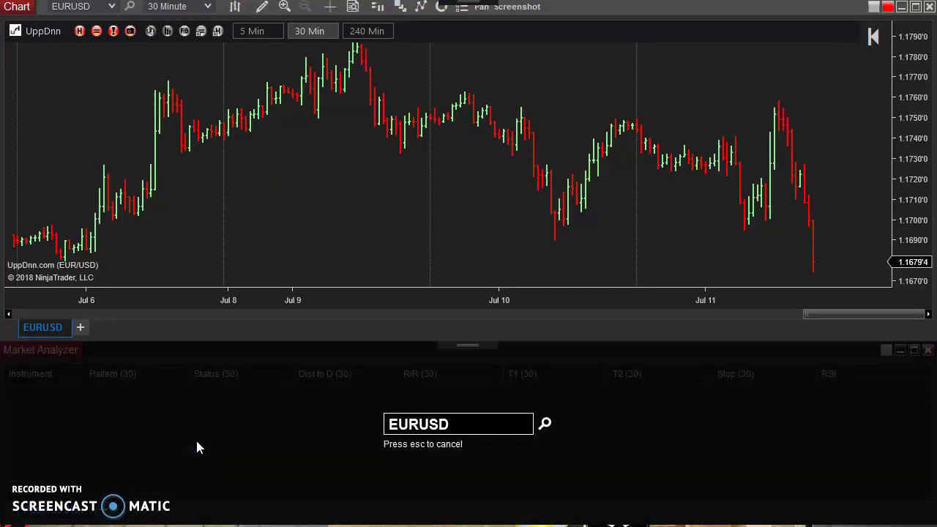
{"action": "key", "text": "Return"}
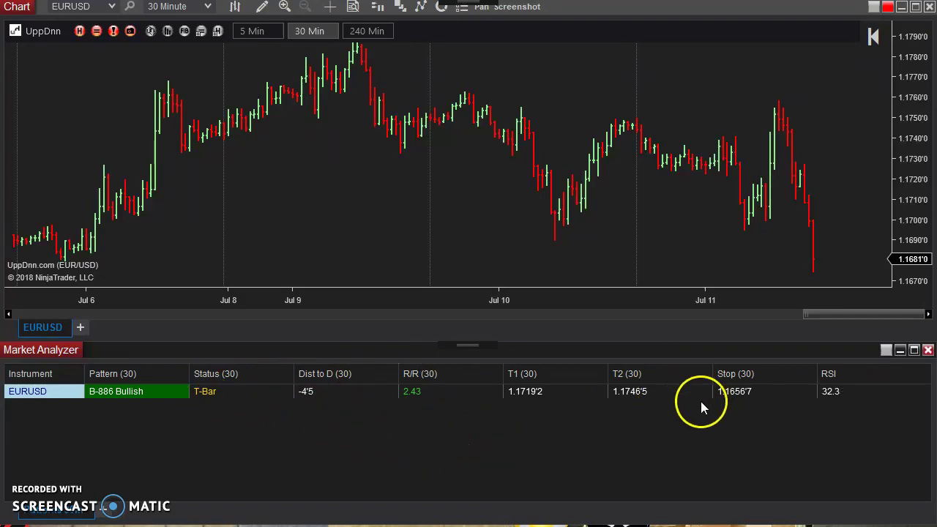
- Remove the R/R, T1, T2, Stop and RSI columns in the Columns dialog and confirm
{"action": "right_click", "coordinate": [367, 438]}
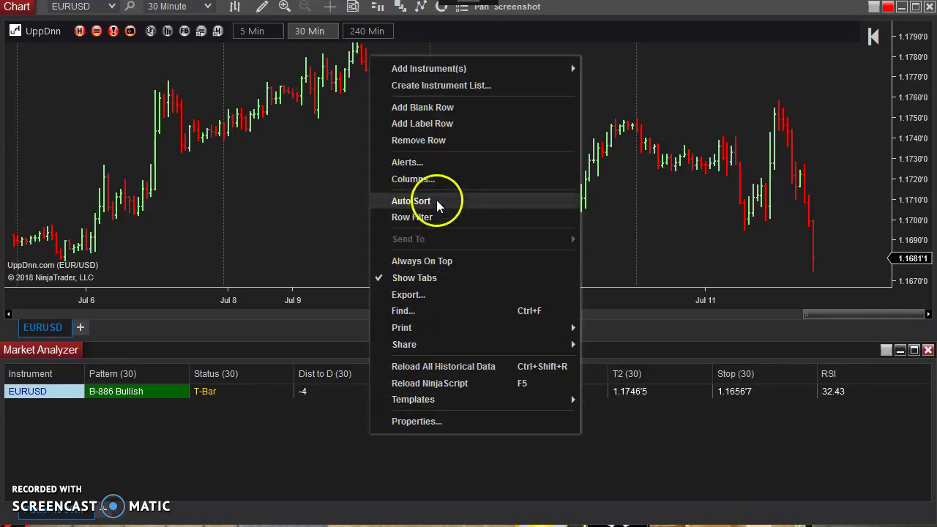
{"action": "left_click", "coordinate": [443, 180]}
{"action": "left_click_drag", "start_coordinate": [468, 232], "coordinate": [481, 97]}
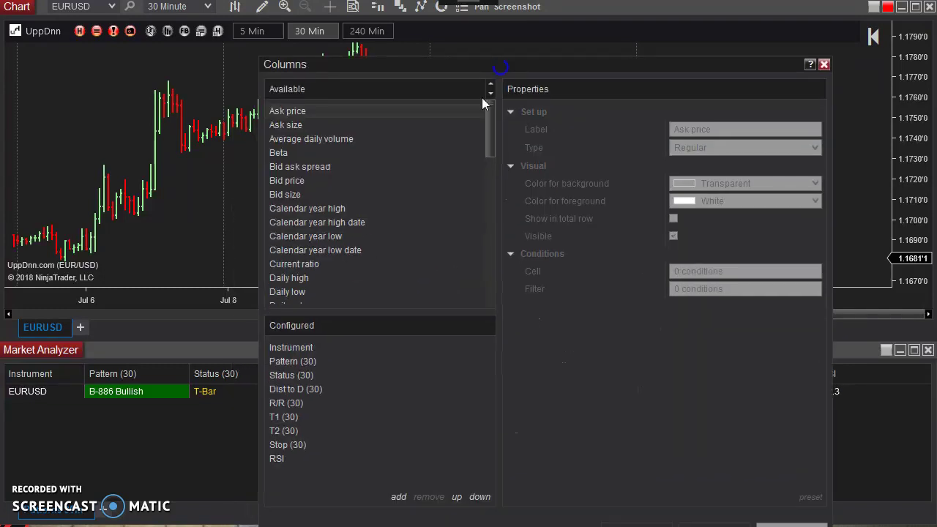
{"action": "left_click", "coordinate": [293, 404]}
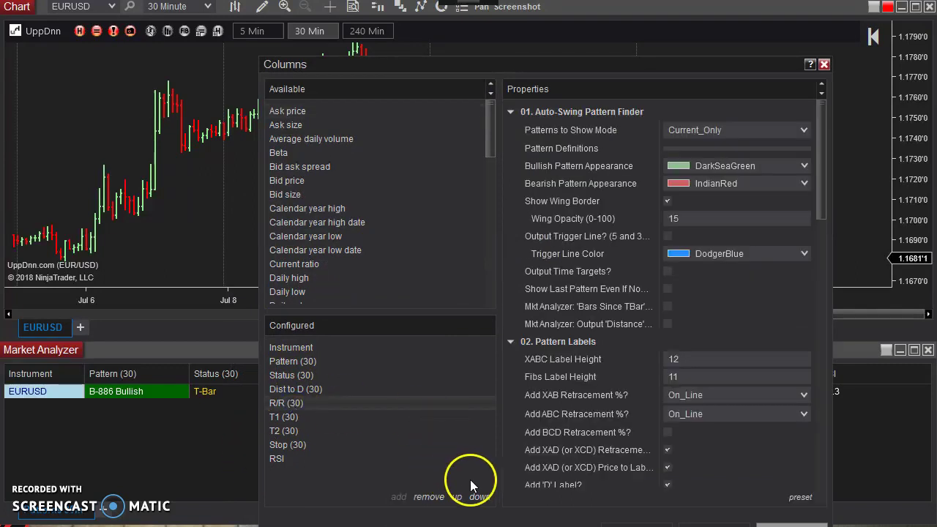
{"action": "left_click", "coordinate": [430, 496]}
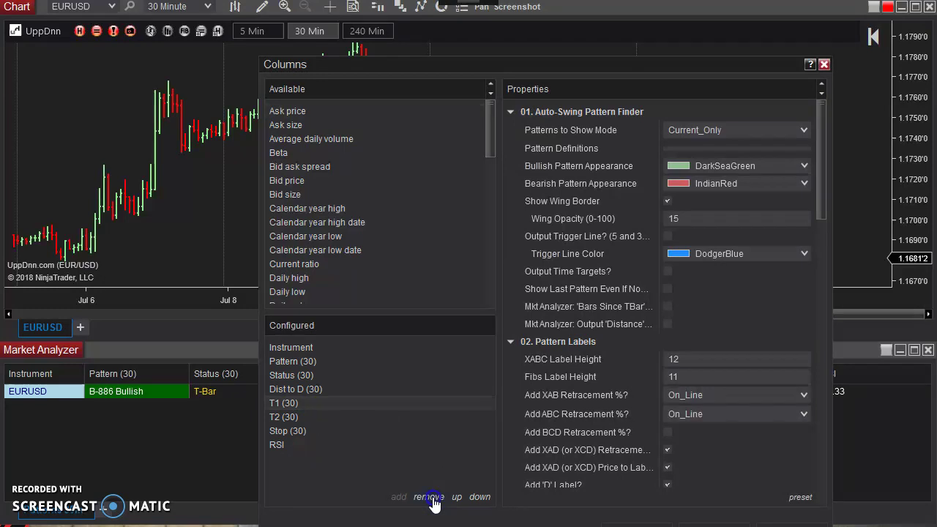
{"action": "left_click", "coordinate": [432, 499]}
{"action": "left_click", "coordinate": [432, 498]}
{"action": "left_click", "coordinate": [432, 498]}
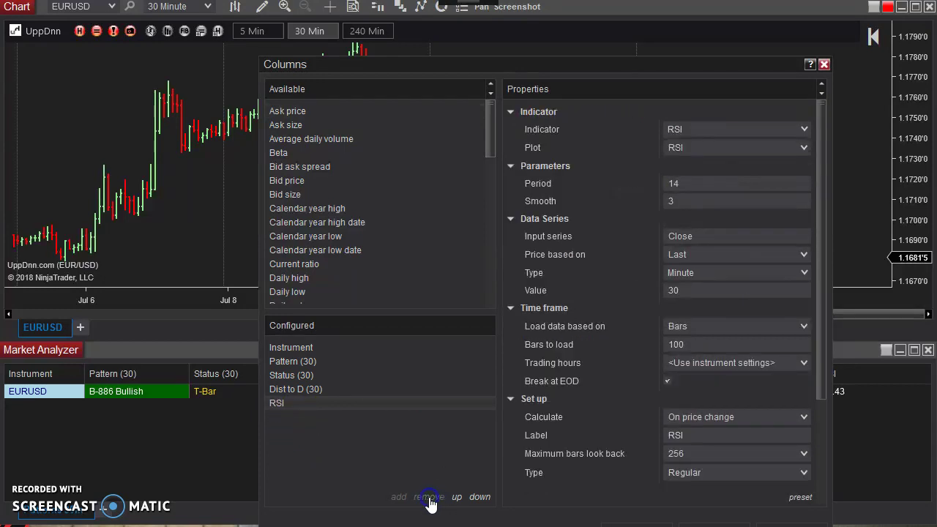
{"action": "left_click", "coordinate": [430, 499]}
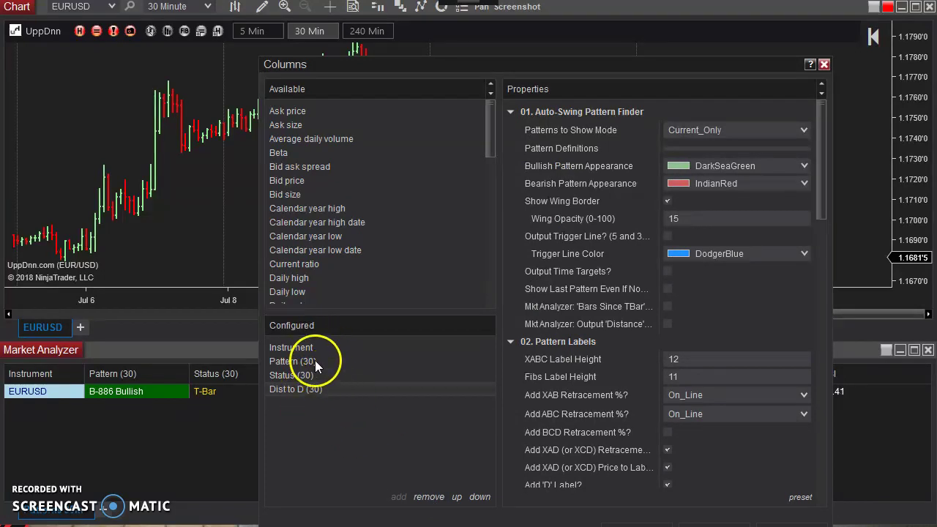
{"action": "left_click_drag", "start_coordinate": [700, 67], "coordinate": [697, 14]}
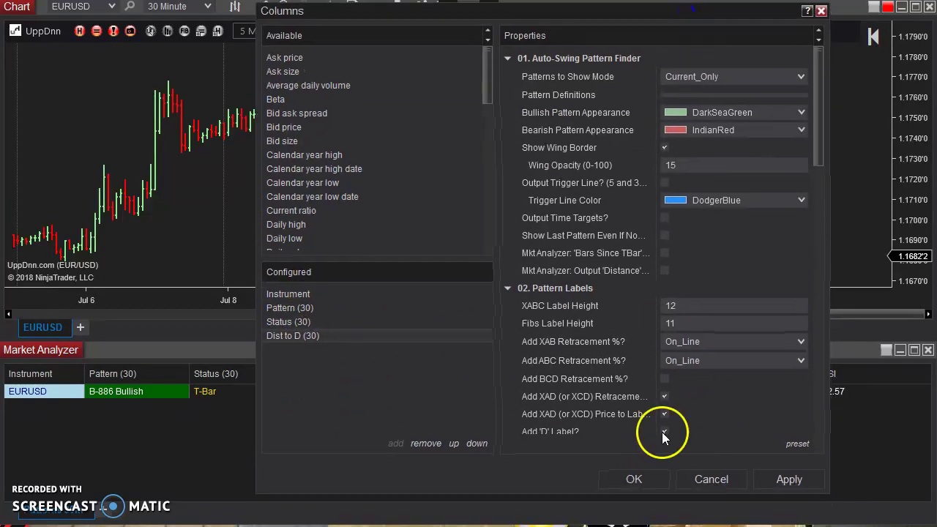
{"action": "left_click", "coordinate": [650, 479]}
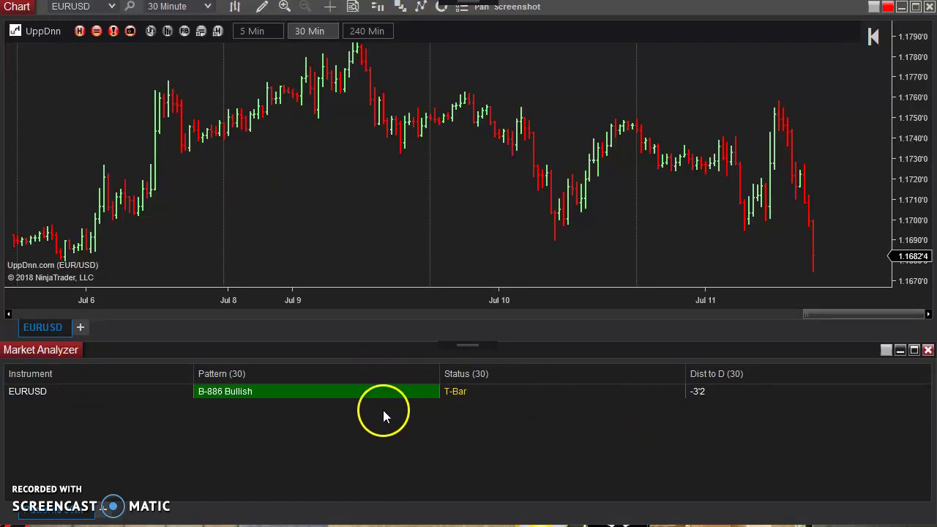
- Load the udAutoPatternFinder-5-30-240-D template from the UppDnn-The Swing Toolkit folder
{"action": "right_click", "coordinate": [378, 449]}
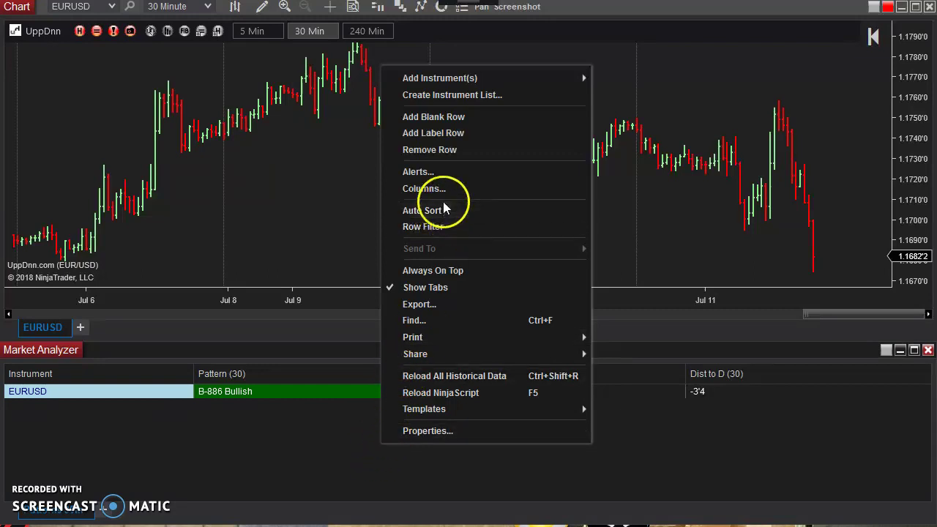
{"action": "mouse_move", "coordinate": [537, 406]}
{"action": "left_click", "coordinate": [623, 418]}
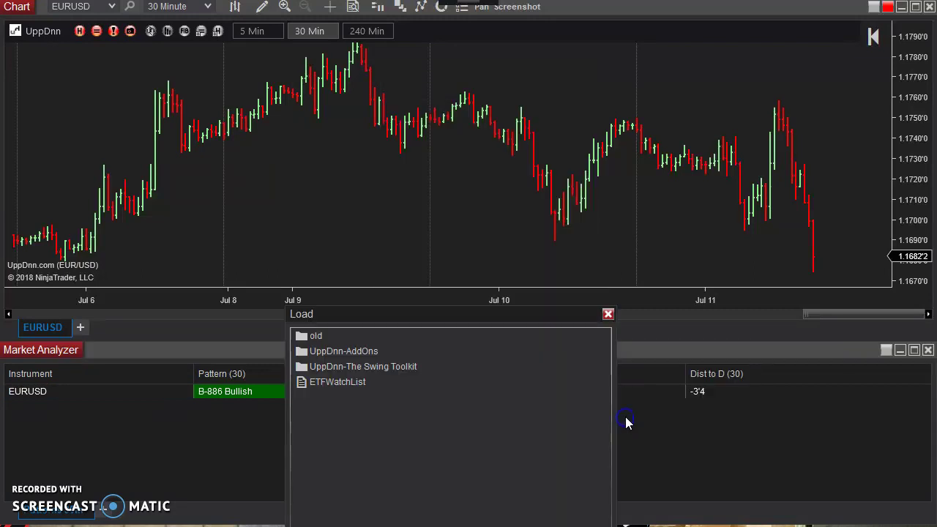
{"action": "left_click_drag", "start_coordinate": [469, 314], "coordinate": [484, 168]}
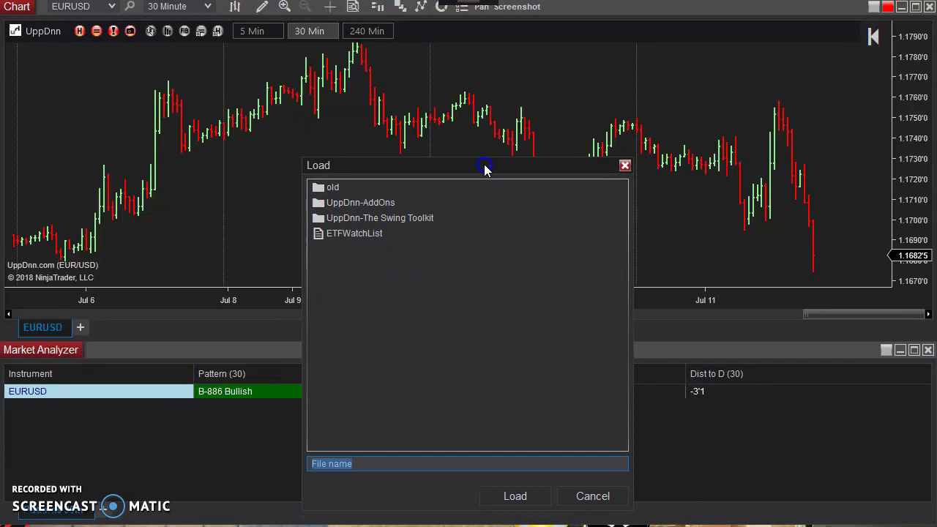
{"action": "double_click", "coordinate": [389, 217]}
{"action": "left_click", "coordinate": [422, 203]}
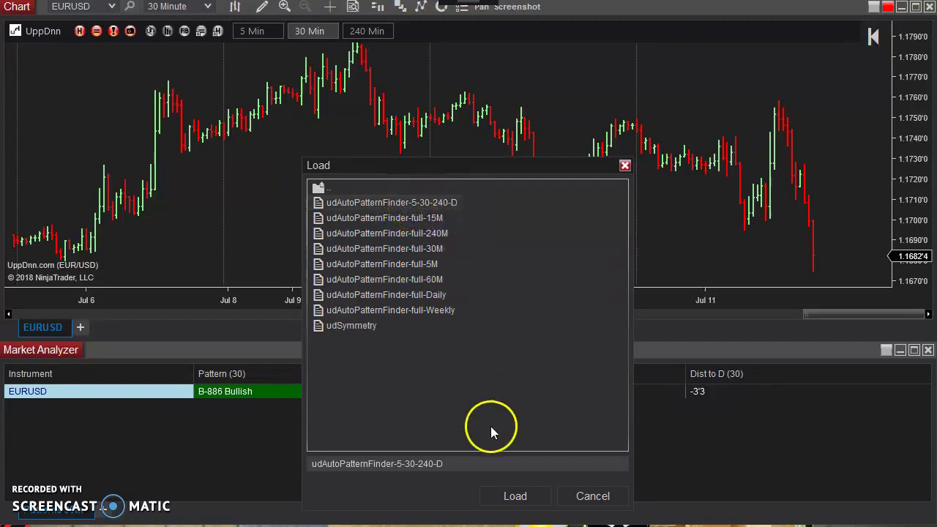
{"action": "left_click", "coordinate": [519, 498]}
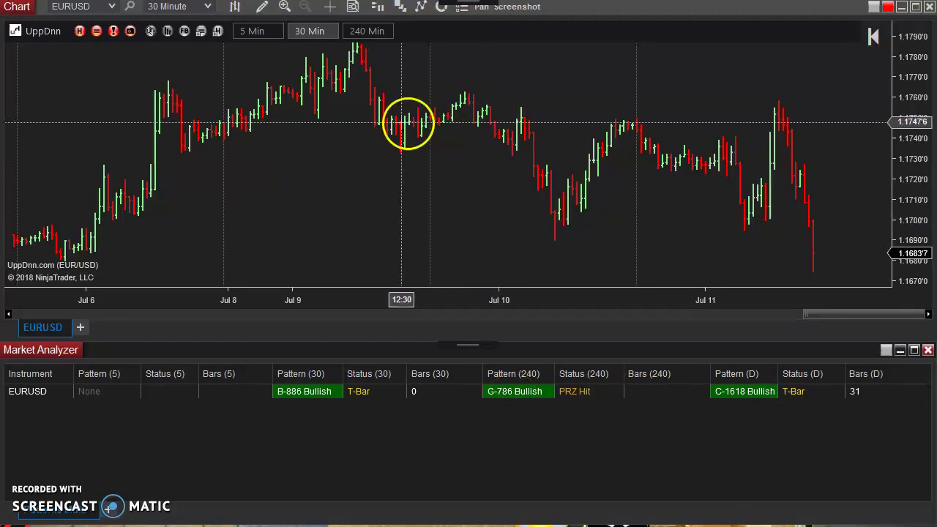
- Draw the B-886 pattern, stretch the price scale, and compress and pan the bars until point X shows
{"action": "left_click", "coordinate": [218, 33]}
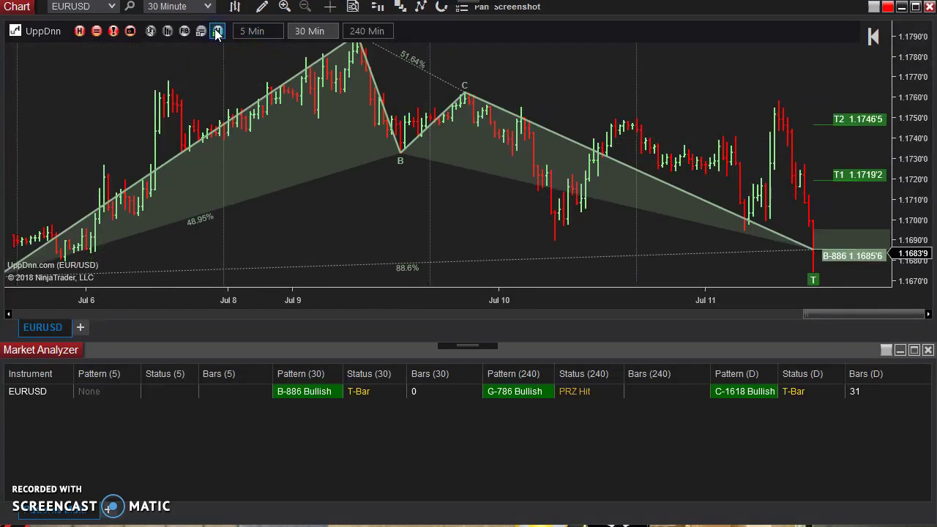
{"action": "left_click_drag", "start_coordinate": [688, 109], "coordinate": [630, 38]}
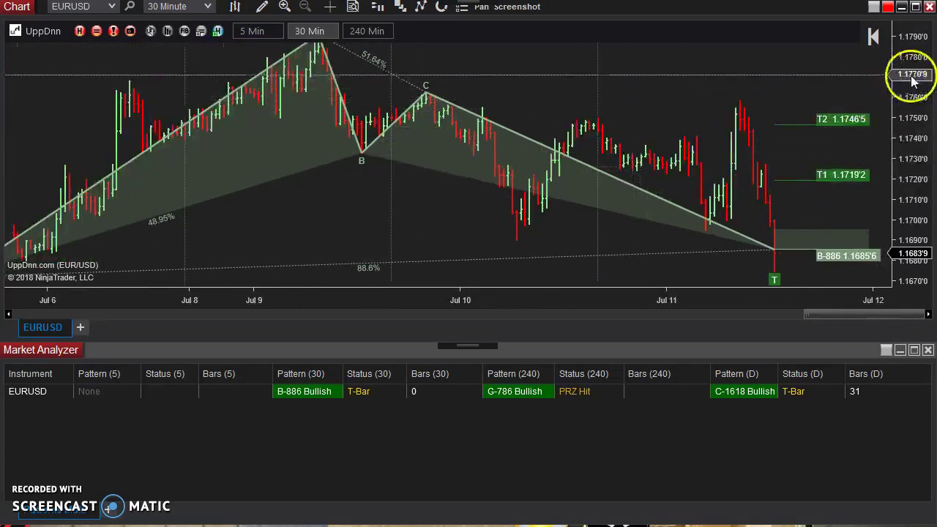
{"action": "left_click_drag", "start_coordinate": [912, 80], "coordinate": [912, 106]}
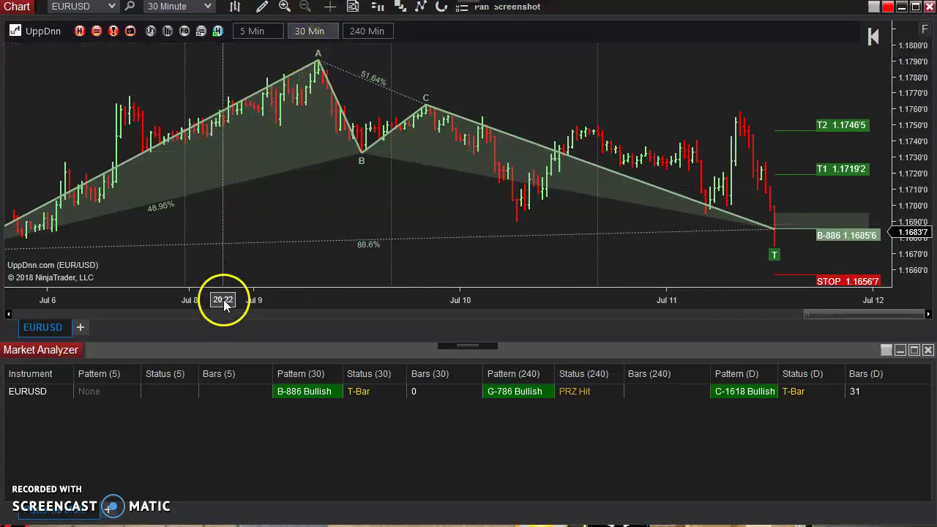
{"action": "left_click_drag", "start_coordinate": [163, 299], "coordinate": [264, 299]}
{"action": "left_click_drag", "start_coordinate": [513, 196], "coordinate": [464, 203]}
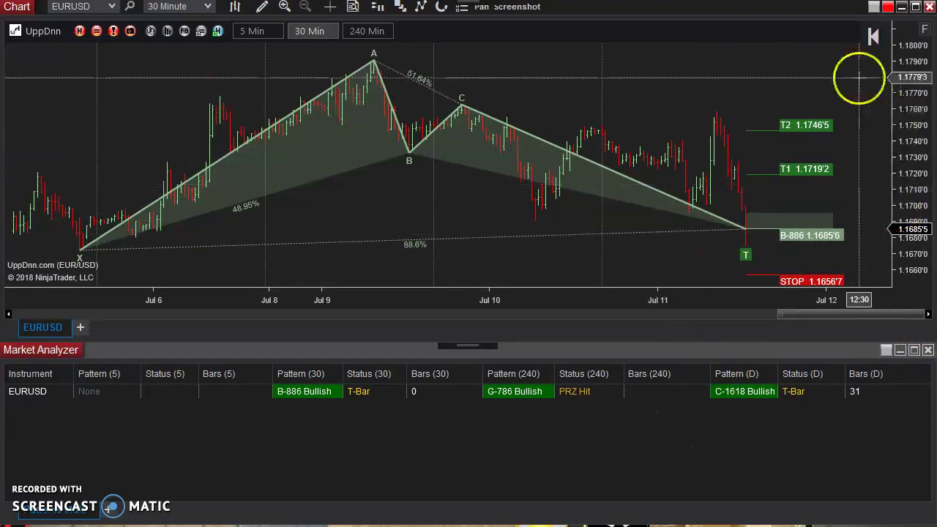
- Set the Aqua instrument-link colour on the chart and then on the Market Analyzer
{"action": "left_click", "coordinate": [887, 7]}
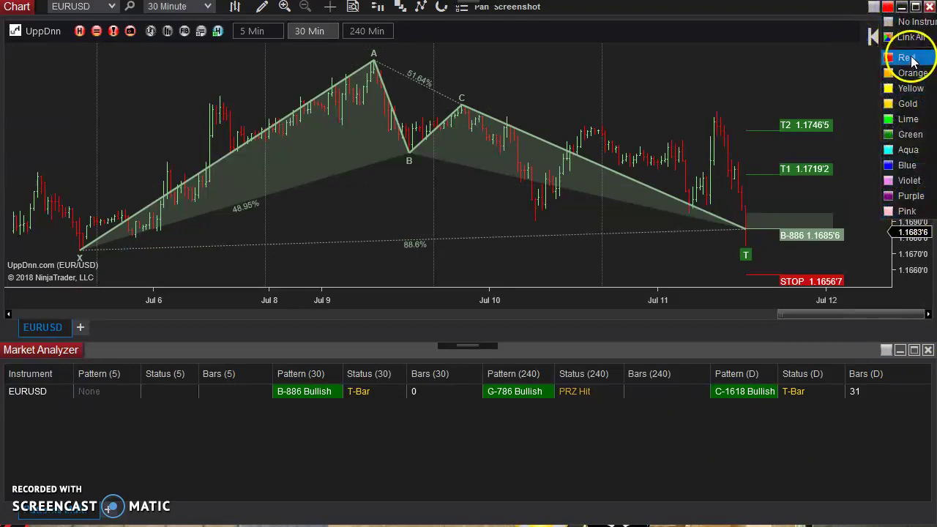
{"action": "left_click", "coordinate": [907, 149]}
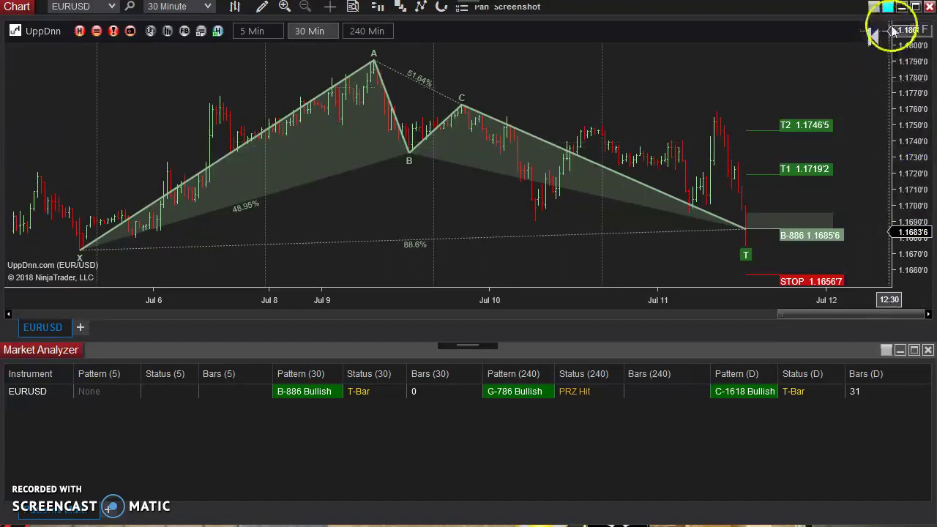
{"action": "left_click", "coordinate": [886, 351]}
{"action": "left_click", "coordinate": [905, 496]}
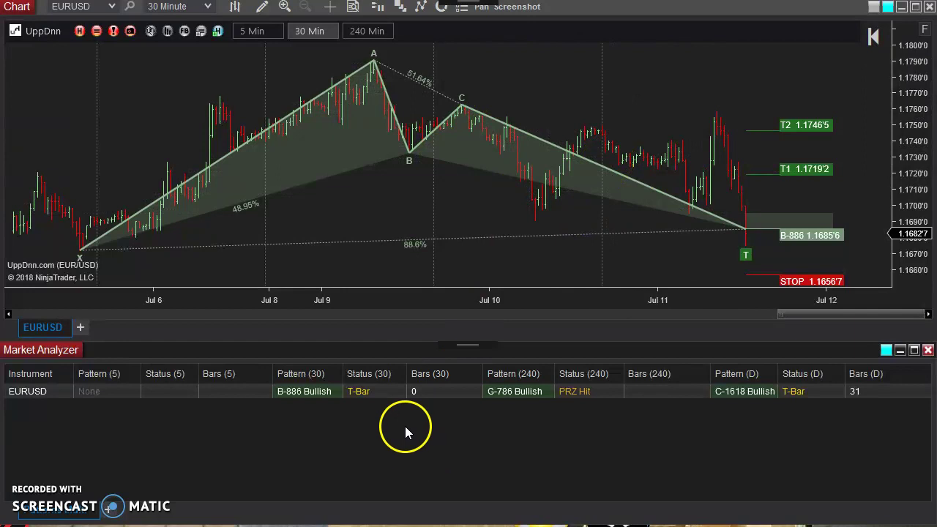
{"action": "left_click", "coordinate": [387, 442]}
- Use Add Instrument(s) > DefaultMarketAnalyzer > Select All to fill the scanner with instruments
{"action": "right_click", "coordinate": [387, 444]}
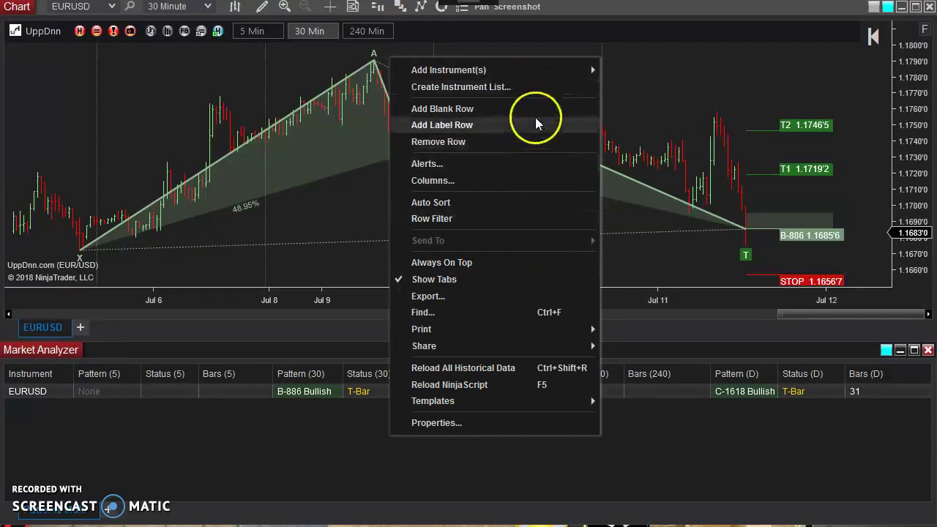
{"action": "mouse_move", "coordinate": [534, 73]}
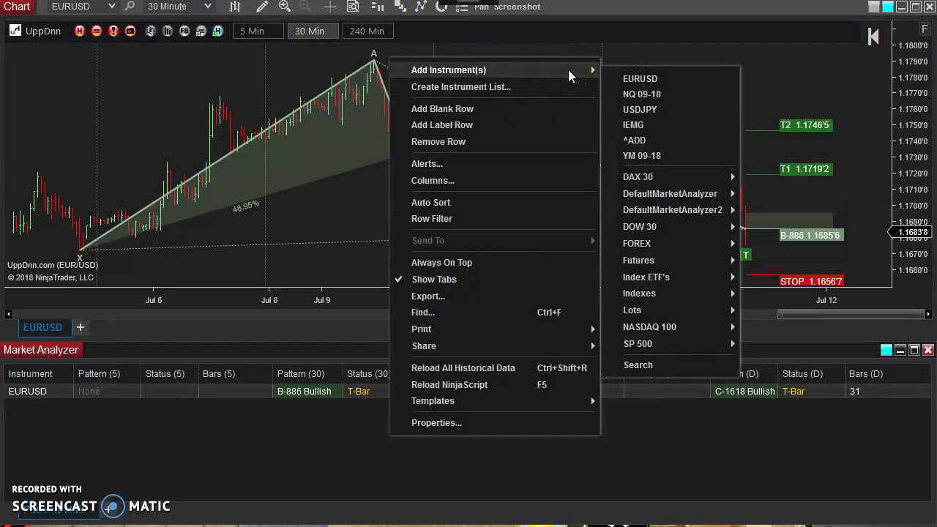
{"action": "mouse_move", "coordinate": [684, 199]}
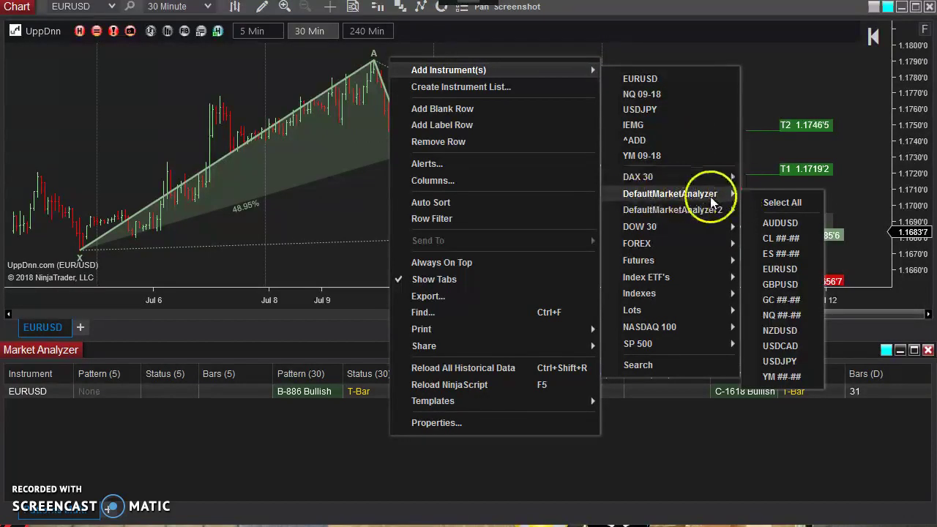
{"action": "left_click", "coordinate": [782, 202]}
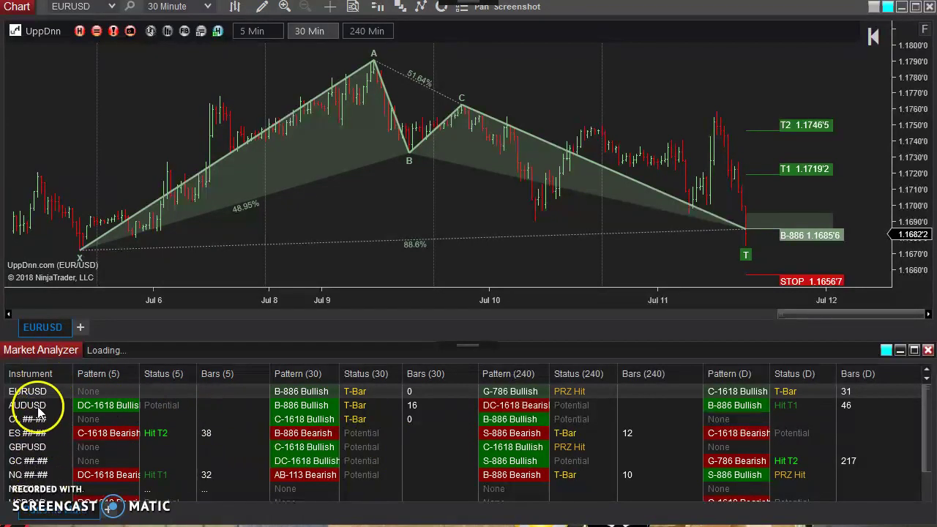
- Load AUDUSD from its Market Analyzer row into the linked chart, cancelling the Create Instrument List dialog
{"action": "right_click", "coordinate": [230, 404]}
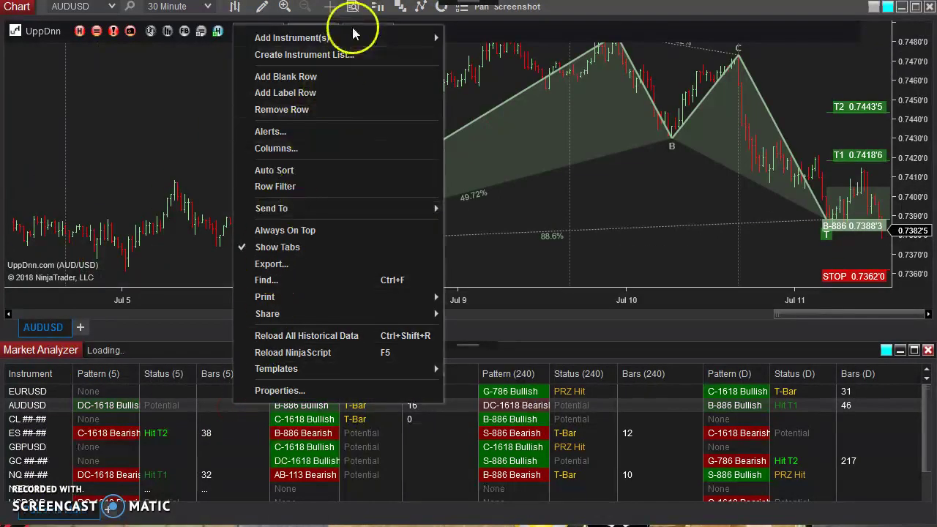
{"action": "left_click", "coordinate": [364, 57]}
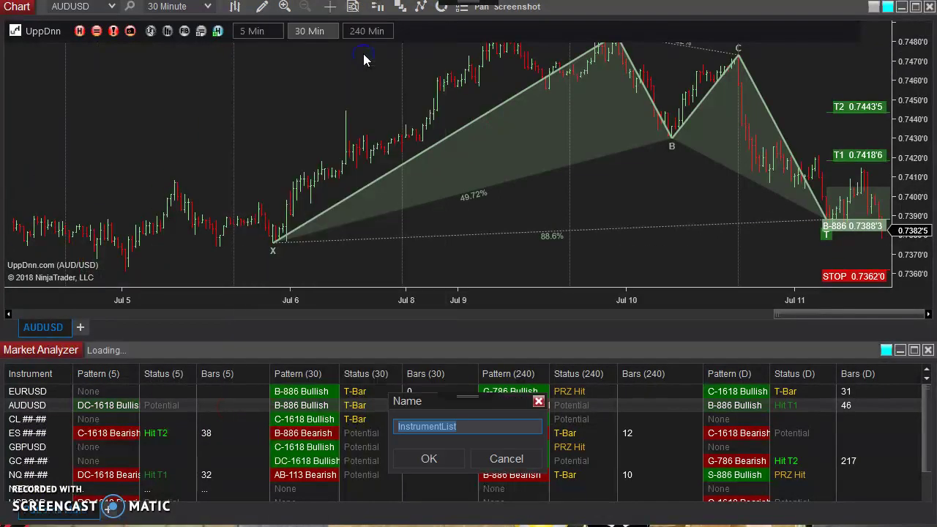
{"action": "left_click", "coordinate": [503, 461]}
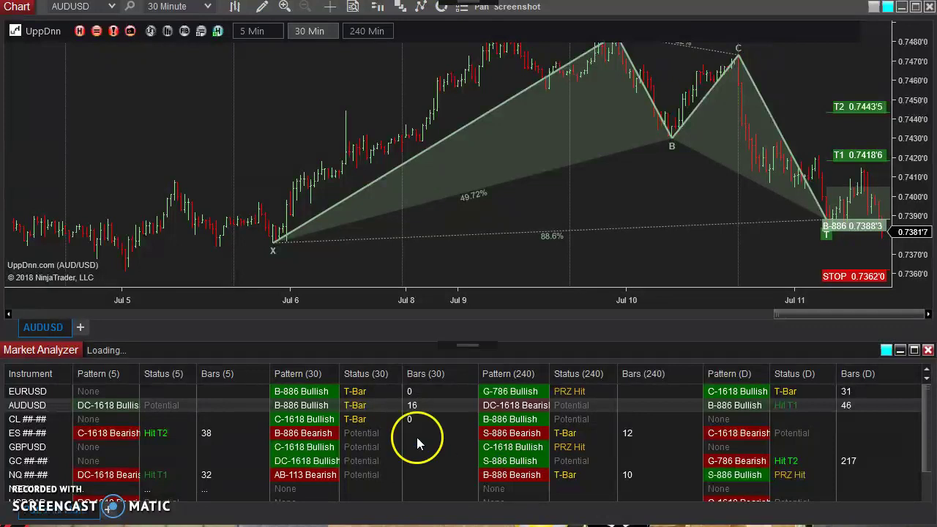
{"action": "right_click", "coordinate": [322, 411]}
{"action": "mouse_move", "coordinate": [442, 38]}
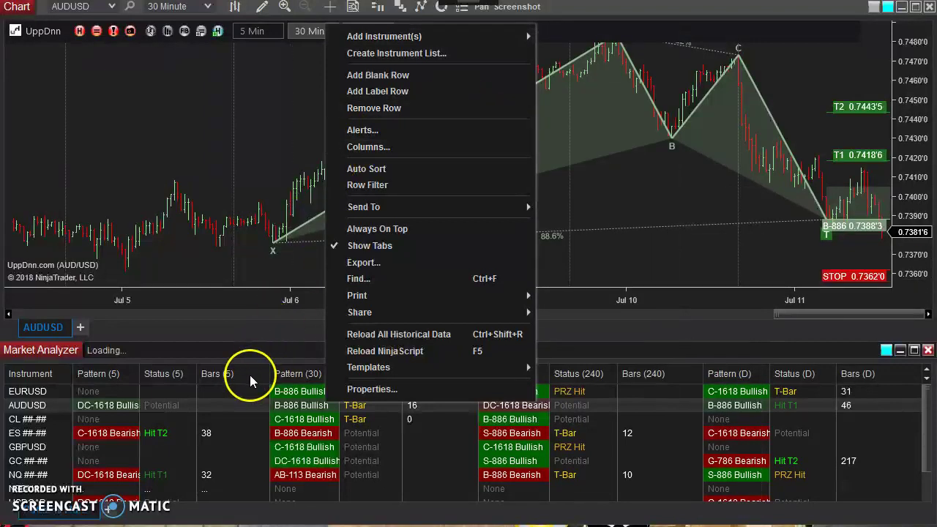
{"action": "left_click", "coordinate": [209, 334]}
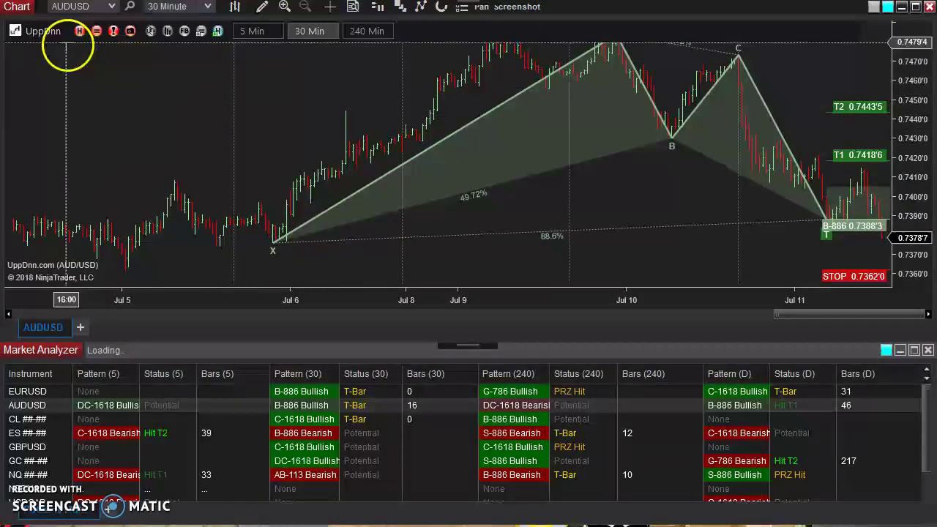
- Set the Swing Toolkit toolbar's background opacity to 50 and clear the toolbar and Auto-Swing Pattern Finder labels
{"action": "left_click", "coordinate": [41, 35]}
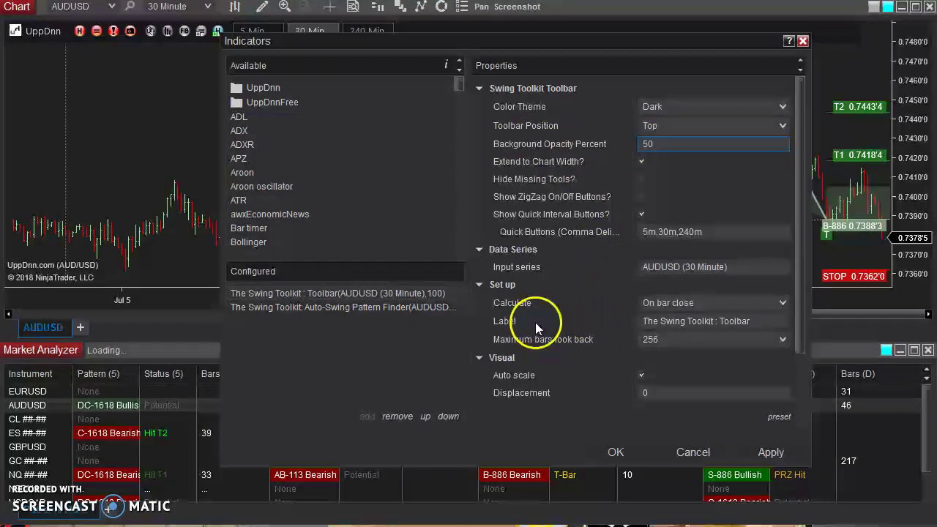
{"action": "left_click", "coordinate": [763, 319]}
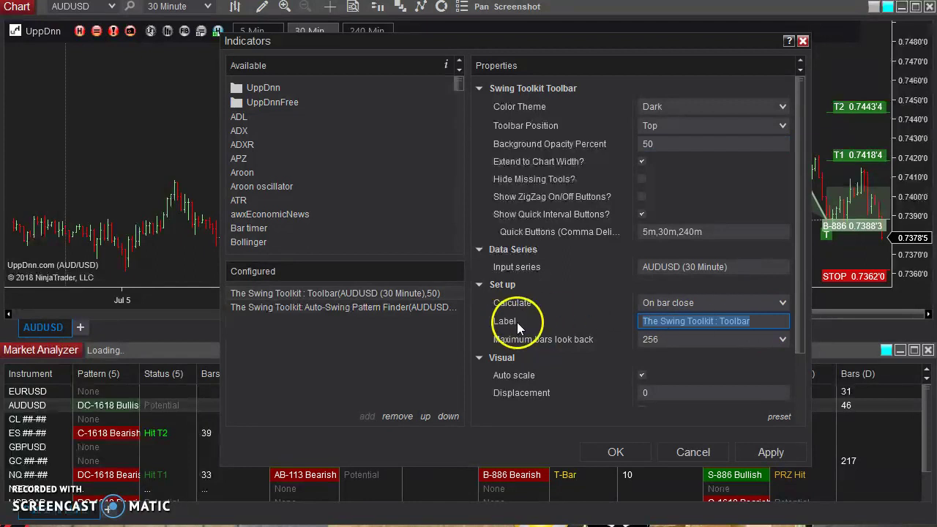
{"action": "left_click", "coordinate": [387, 308]}
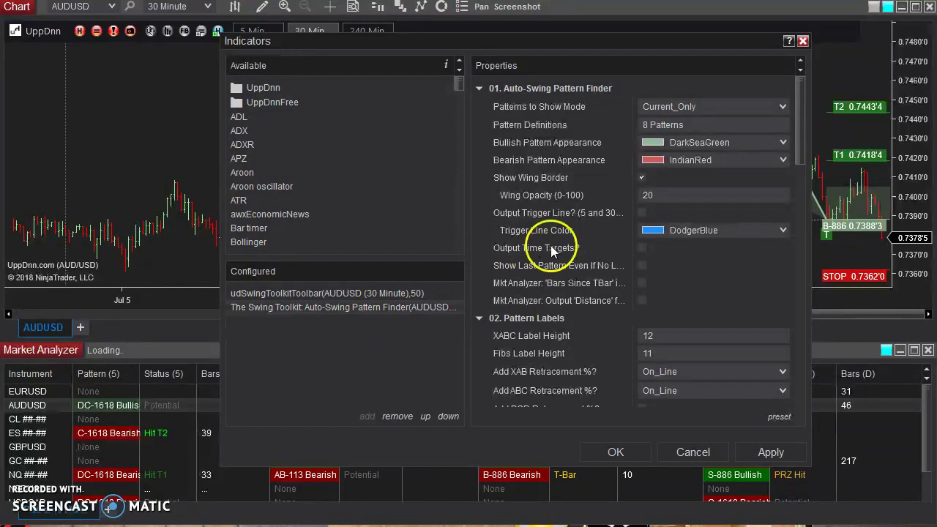
{"action": "scroll", "coordinate": [556, 249], "scroll_direction": "down", "scroll_amount": 12}
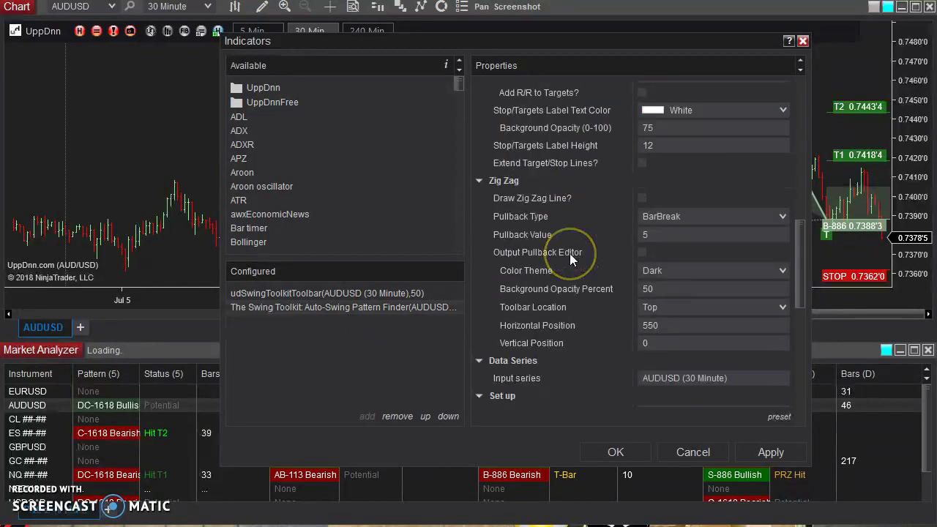
{"action": "scroll", "coordinate": [569, 253], "scroll_direction": "down", "scroll_amount": 3}
{"action": "left_click_drag", "start_coordinate": [641, 329], "coordinate": [859, 331]}
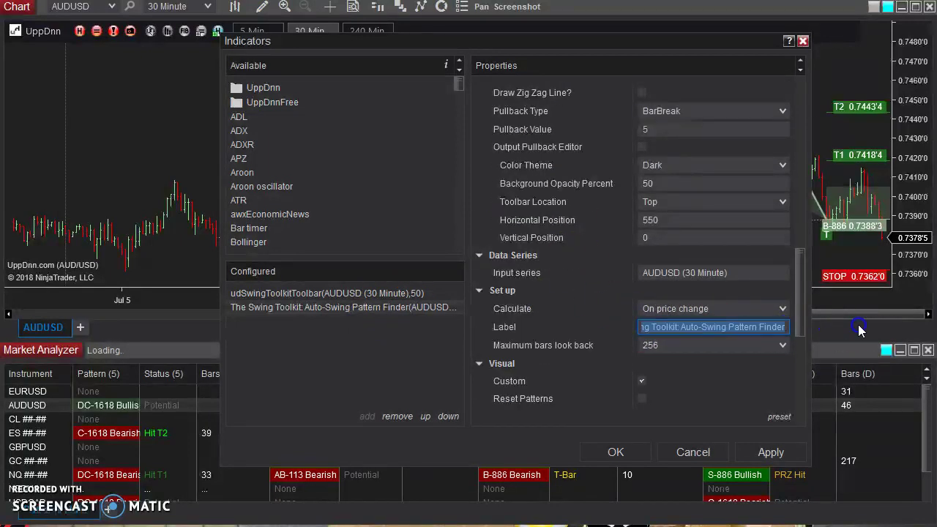
- Confirm the Indicators dialog with OK so the AUDUSD chart redraws with its B-886 pattern
{"action": "left_click", "coordinate": [630, 455]}
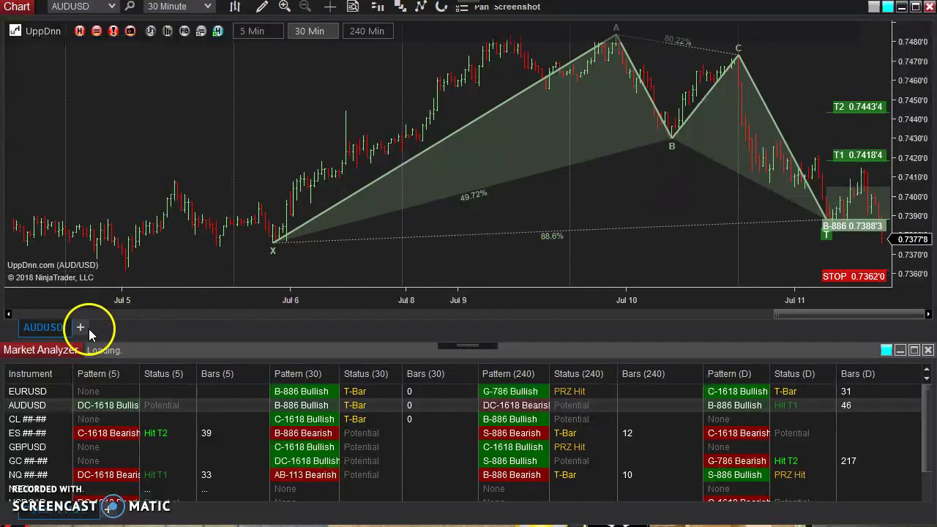
- Duplicate the AUDUSD 30-minute chart into a new window and snap the two windows left and right
{"action": "right_click", "coordinate": [33, 326]}
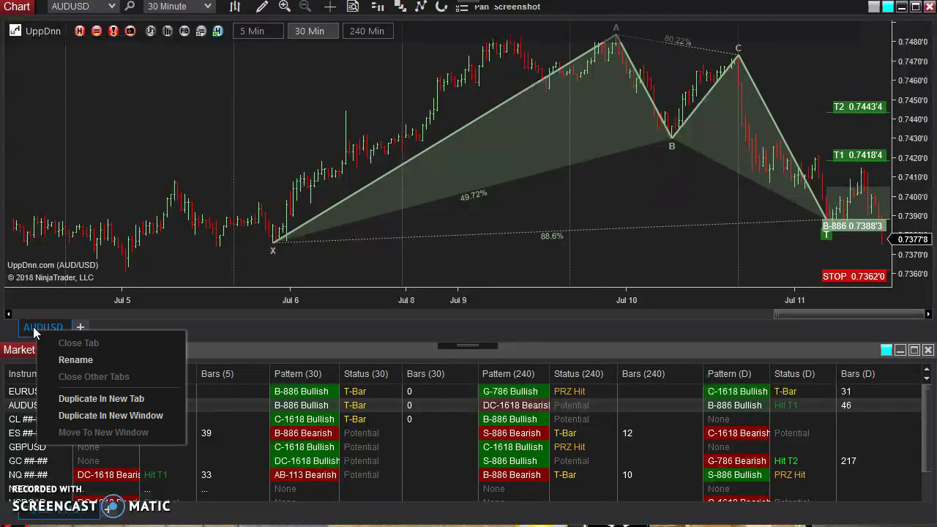
{"action": "left_click", "coordinate": [148, 416]}
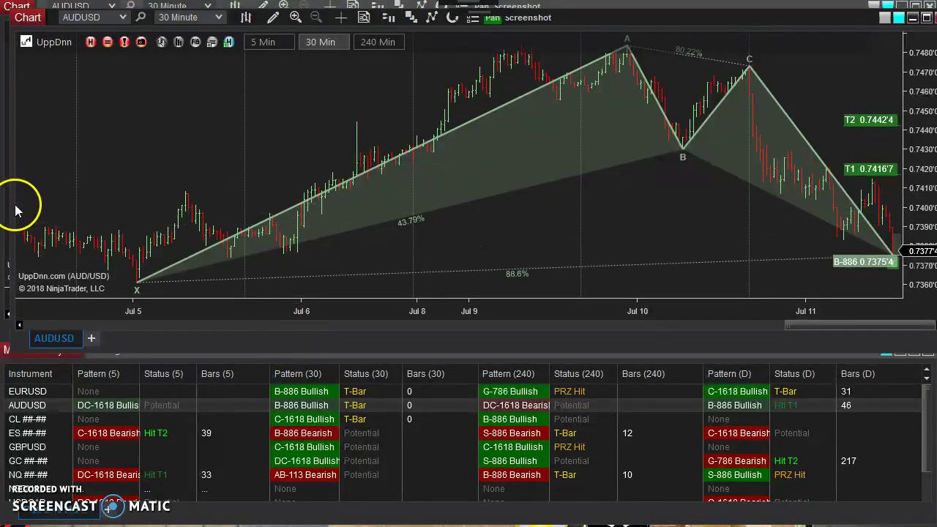
{"action": "left_click_drag", "start_coordinate": [13, 204], "coordinate": [427, 200]}
{"action": "left_click", "coordinate": [366, 132]}
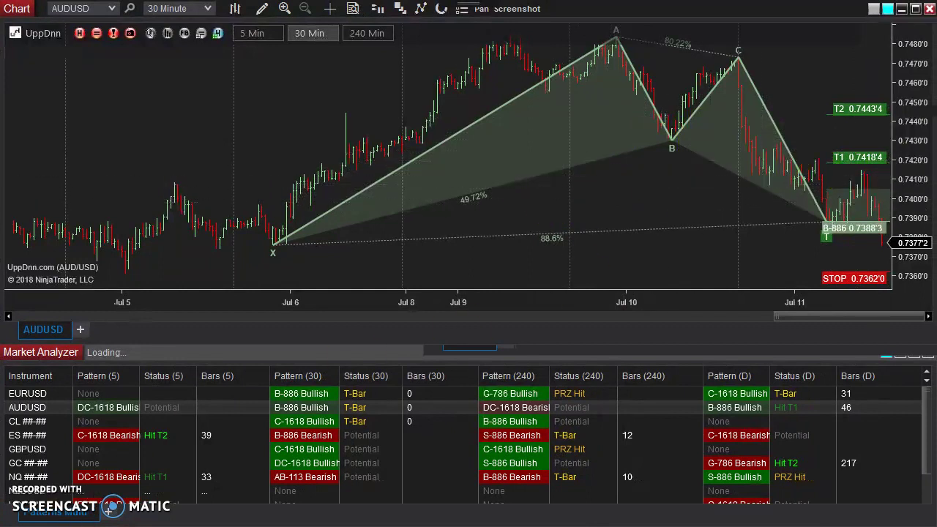
{"action": "key", "text": "super+Left"}
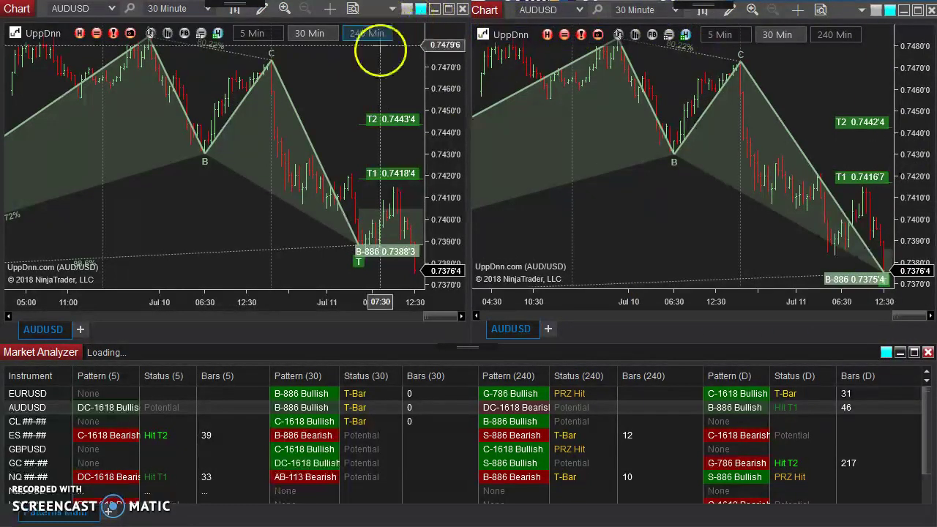
- Switch the left chart to 5-minute bars and rescale the price axes of both charts
{"action": "left_click", "coordinate": [251, 34]}
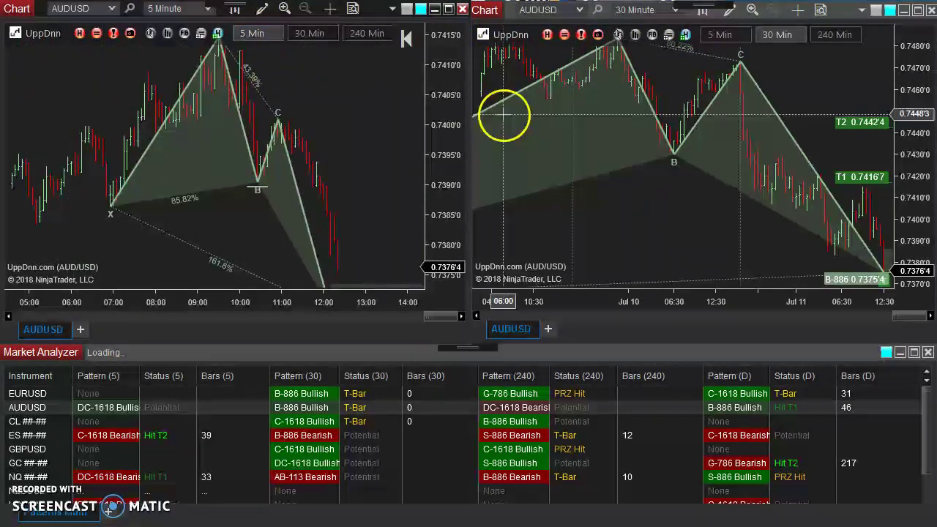
{"action": "left_click_drag", "start_coordinate": [445, 63], "coordinate": [448, 133]}
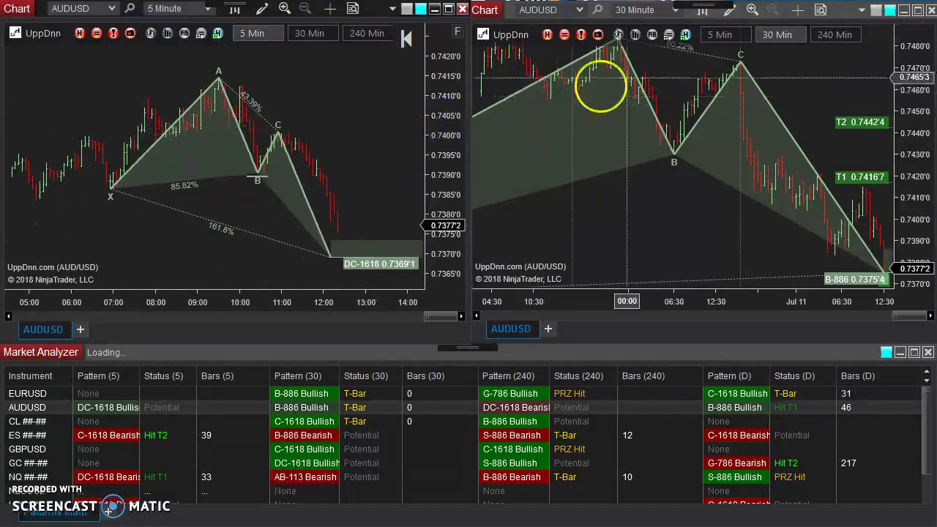
{"action": "left_click_drag", "start_coordinate": [910, 71], "coordinate": [907, 86]}
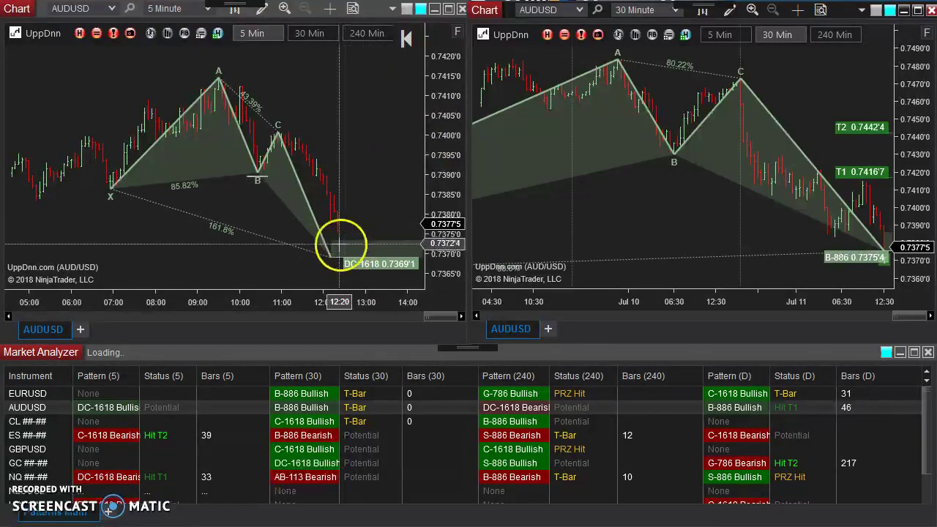
- Pan the 30-minute chart so its B-886 pattern and latest bars sit fully in view
{"action": "scroll", "coordinate": [344, 198], "scroll_direction": "down", "scroll_amount": 1}
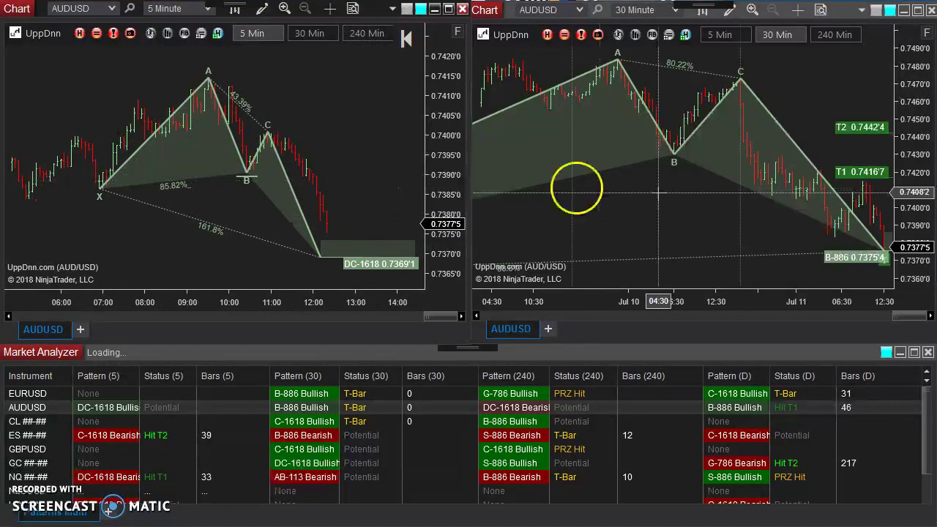
{"action": "scroll", "coordinate": [637, 219], "scroll_direction": "down", "scroll_amount": 5}
{"action": "left_click_drag", "start_coordinate": [638, 226], "coordinate": [602, 205]}
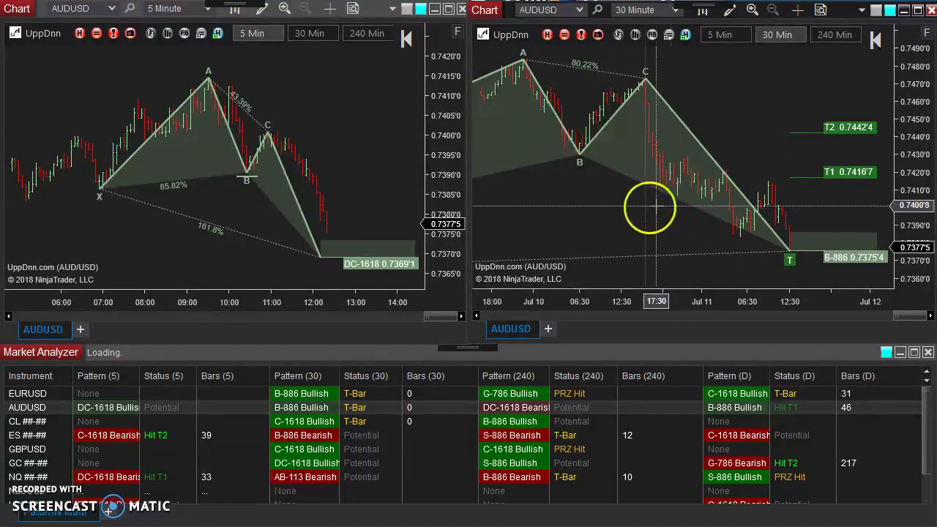
{"action": "left_click_drag", "start_coordinate": [603, 212], "coordinate": [305, 356]}
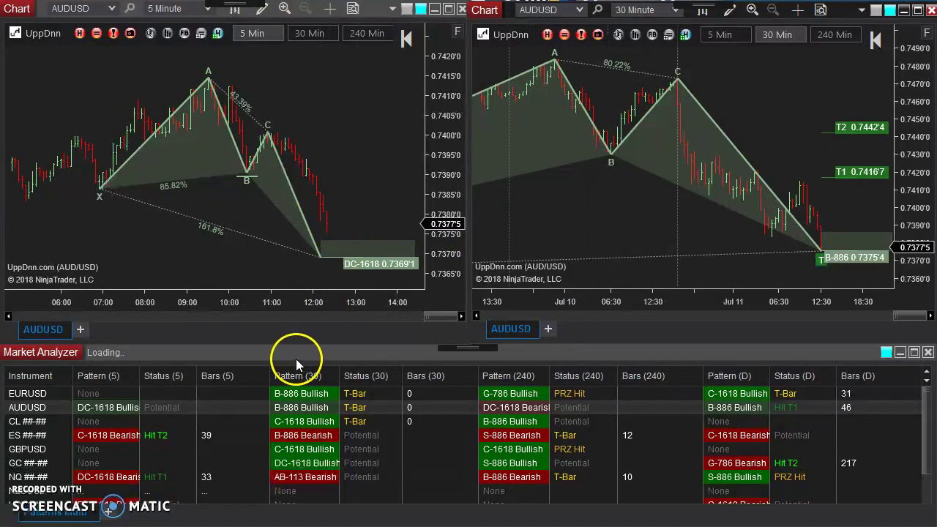
{"action": "left_click_drag", "start_coordinate": [229, 362], "coordinate": [280, 98]}
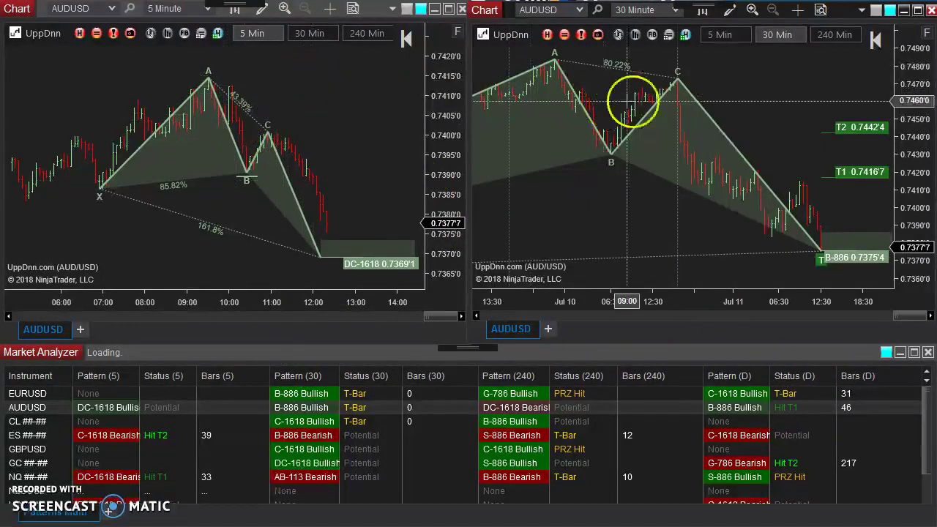
{"action": "left_click_drag", "start_coordinate": [707, 93], "coordinate": [934, 110]}
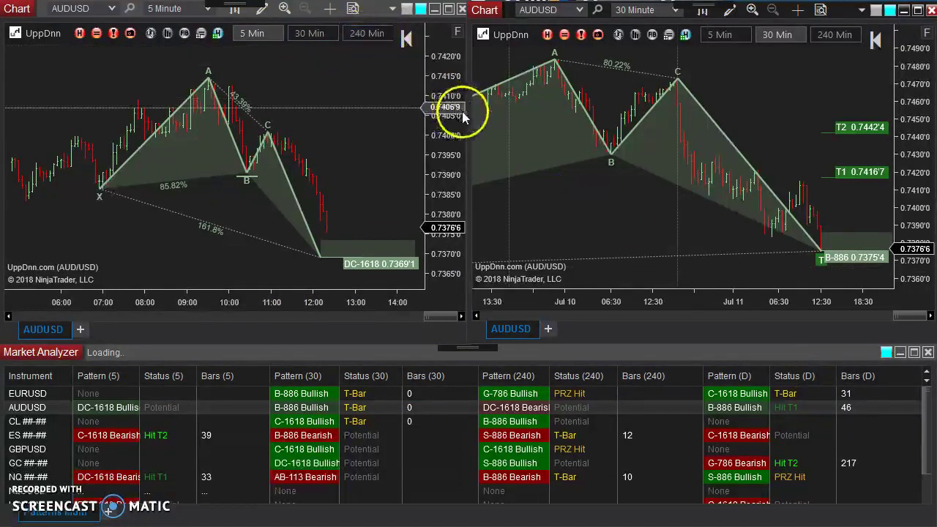
- Change the Quick Buttons to 5m,30m,240m,1d, then briefly widen the chart to check Daily
{"action": "left_click", "coordinate": [45, 36]}
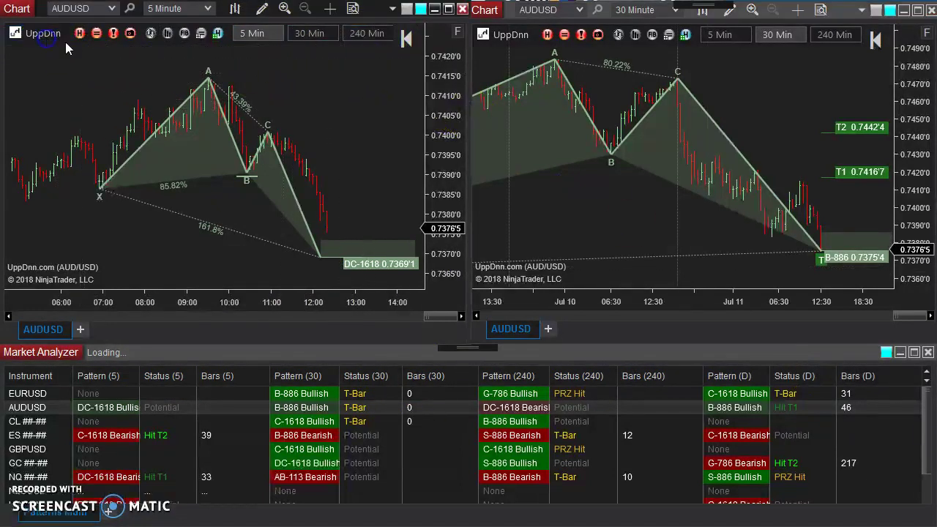
{"action": "left_click_drag", "start_coordinate": [432, 29], "coordinate": [608, 106]}
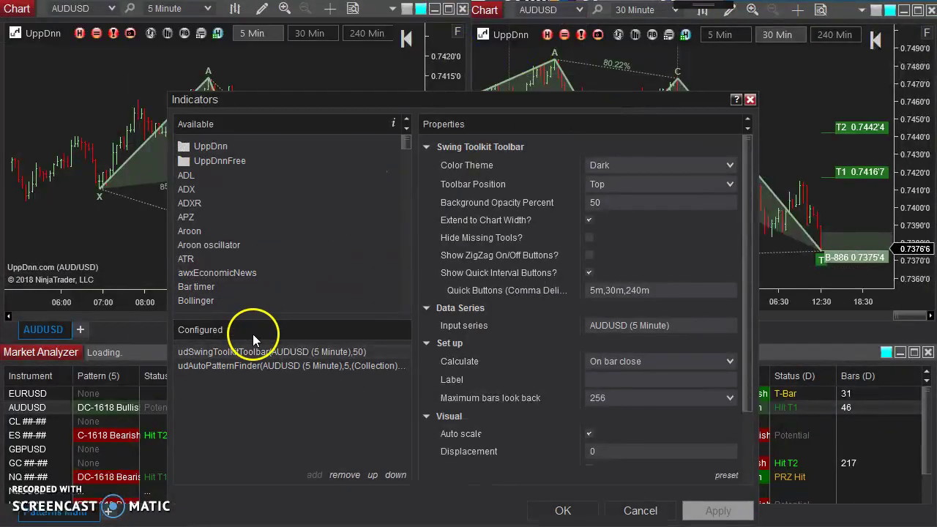
{"action": "left_click", "coordinate": [588, 291]}
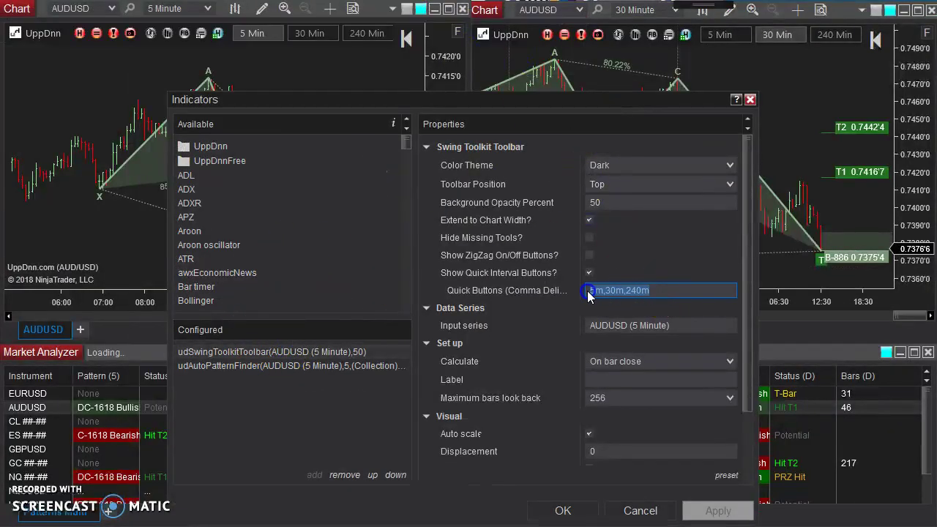
{"action": "left_click", "coordinate": [679, 291]}
{"action": "type", "text": ",1d"}
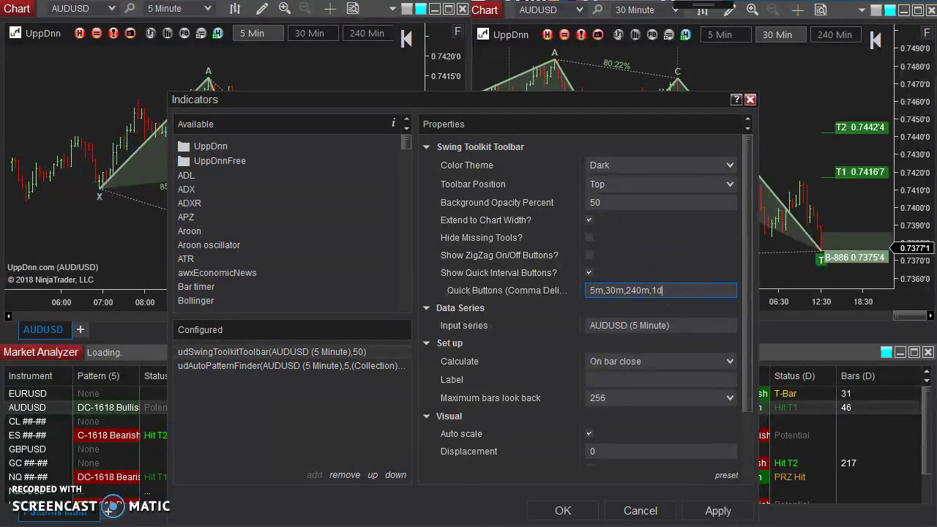
{"action": "left_click", "coordinate": [563, 510]}
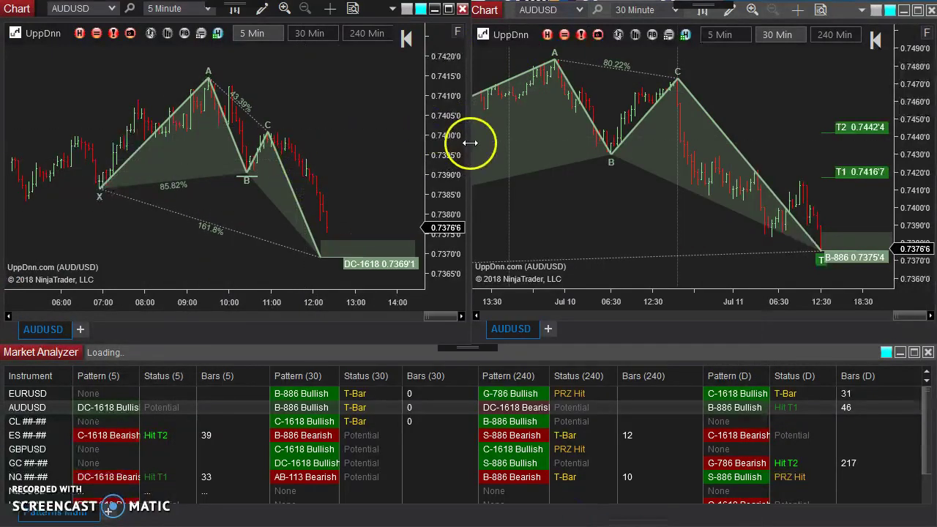
{"action": "left_click_drag", "start_coordinate": [471, 147], "coordinate": [596, 142]}
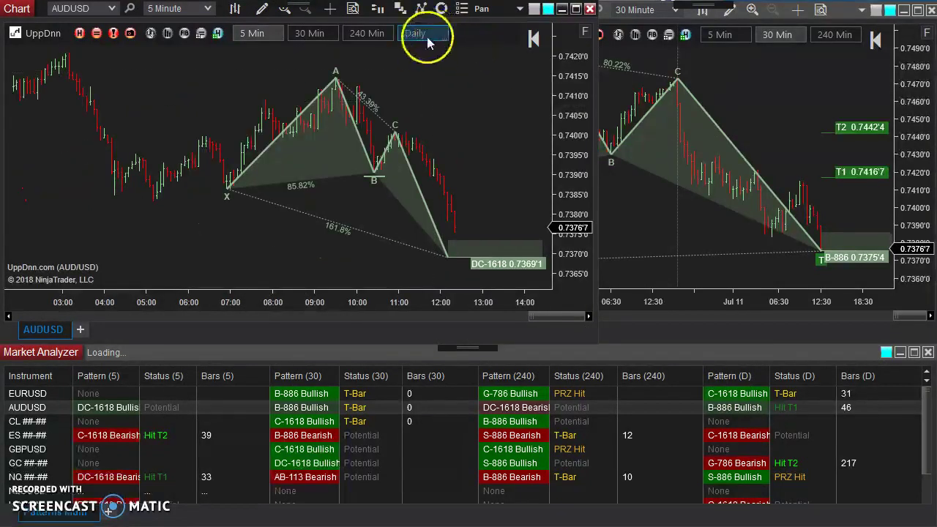
{"action": "left_click_drag", "start_coordinate": [598, 104], "coordinate": [463, 111]}
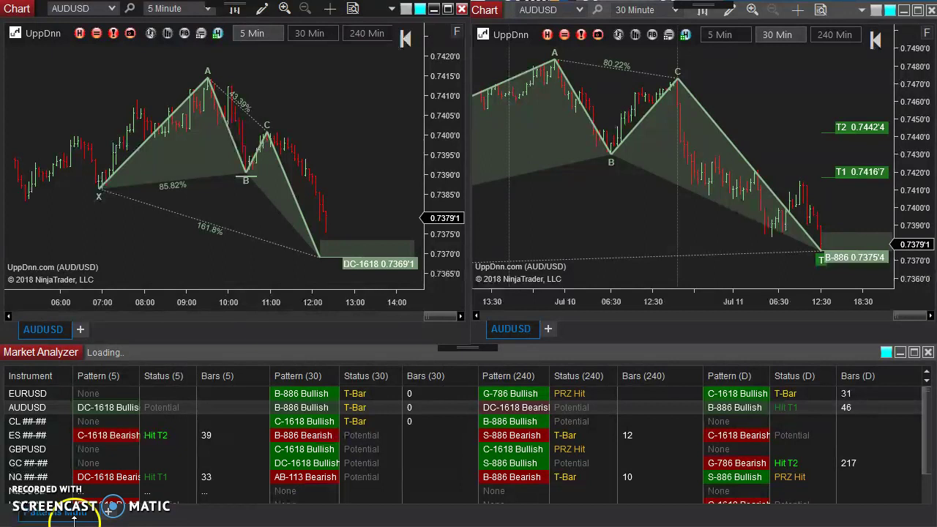
{"action": "left_click", "coordinate": [287, 465]}
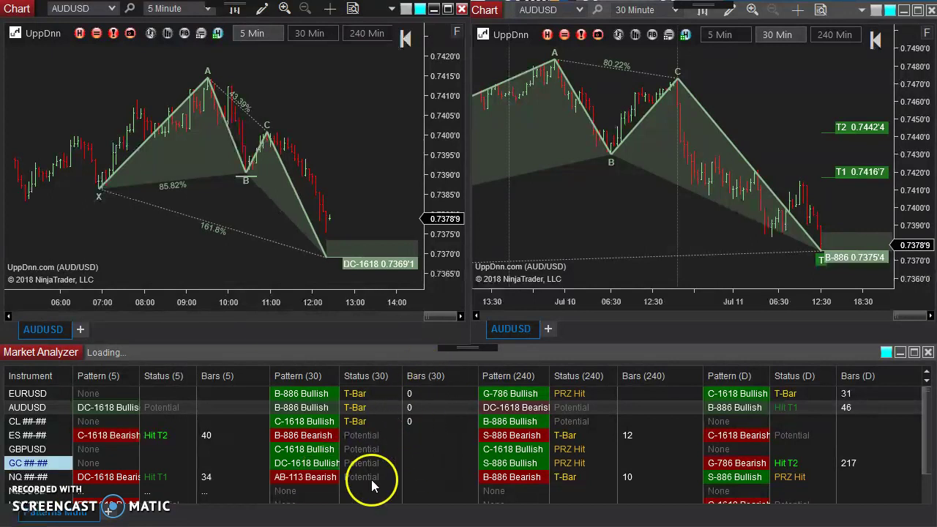
{"action": "right_click", "coordinate": [373, 408]}
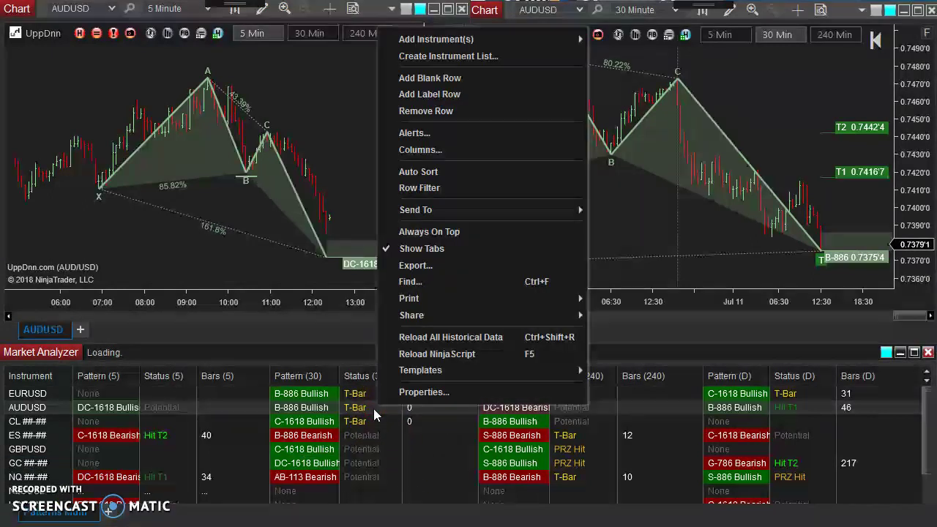
{"action": "left_click", "coordinate": [453, 150]}
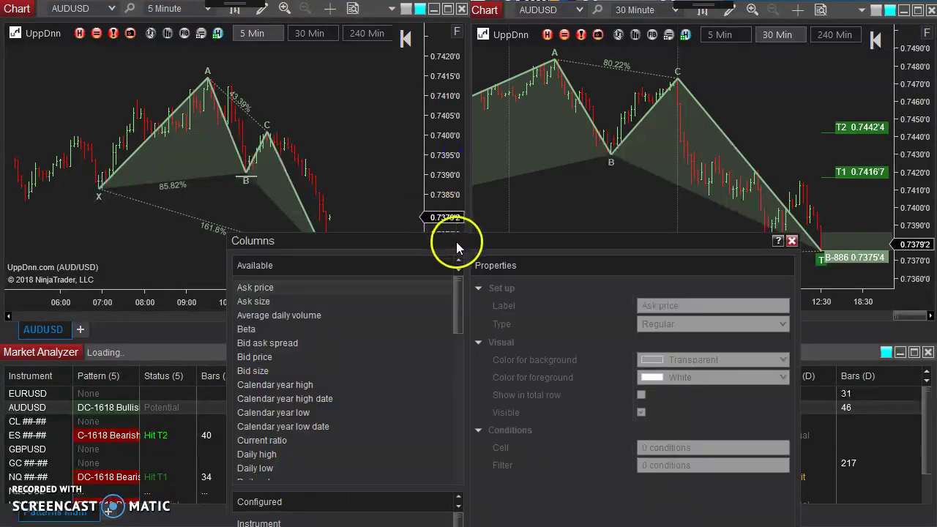
{"action": "left_click_drag", "start_coordinate": [449, 247], "coordinate": [331, 9]}
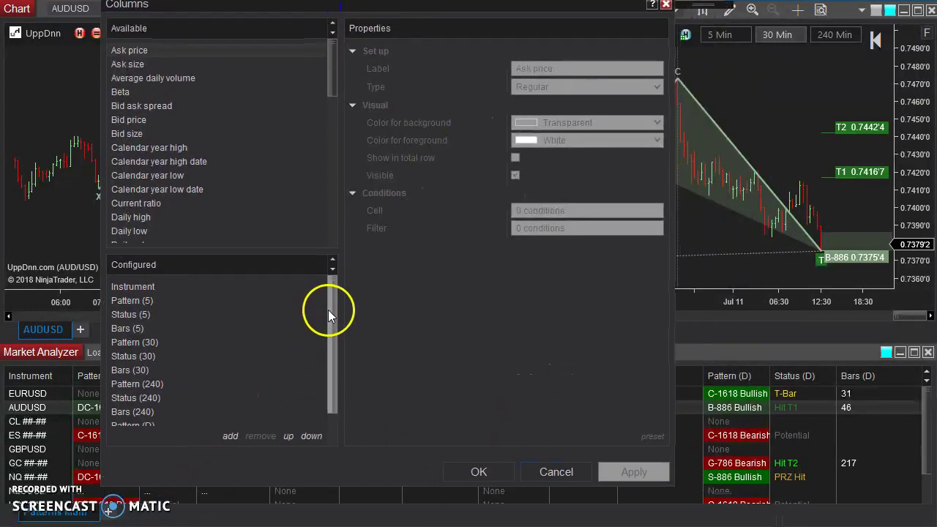
{"action": "left_click_drag", "start_coordinate": [332, 286], "coordinate": [333, 366]}
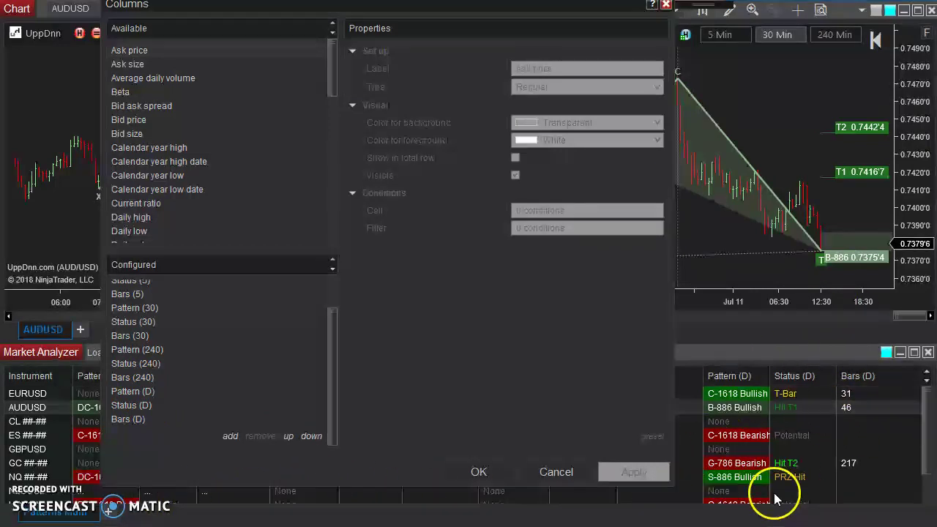
{"action": "left_click", "coordinate": [130, 392]}
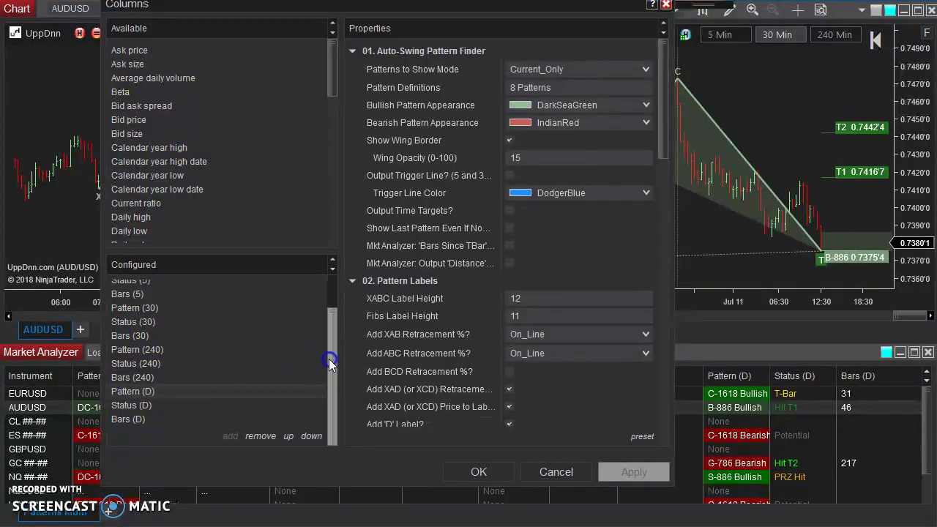
{"action": "left_click_drag", "start_coordinate": [329, 359], "coordinate": [333, 314]}
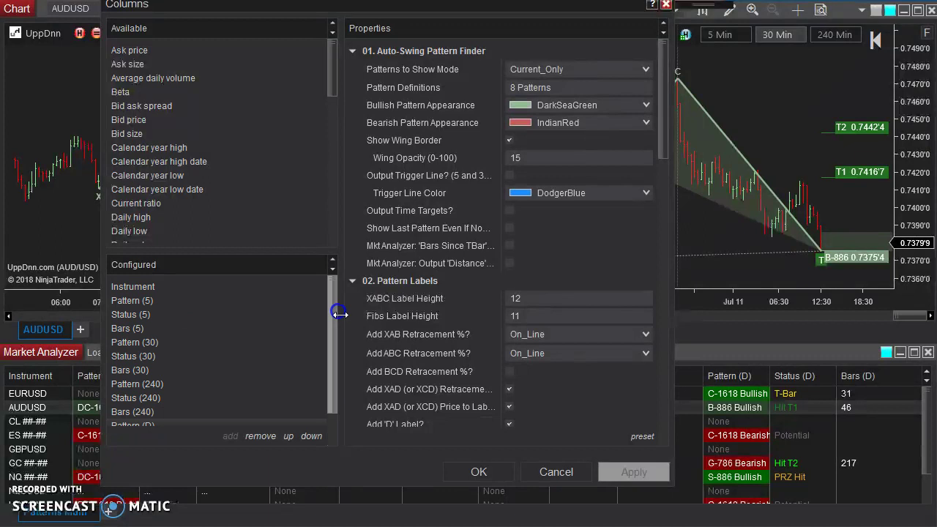
{"action": "left_click", "coordinate": [499, 471]}
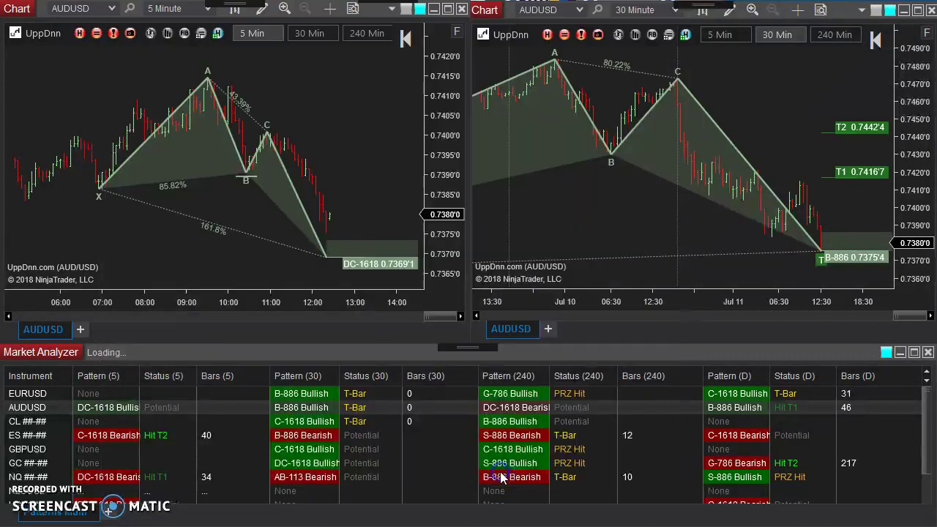
{"action": "left_click", "coordinate": [406, 339]}
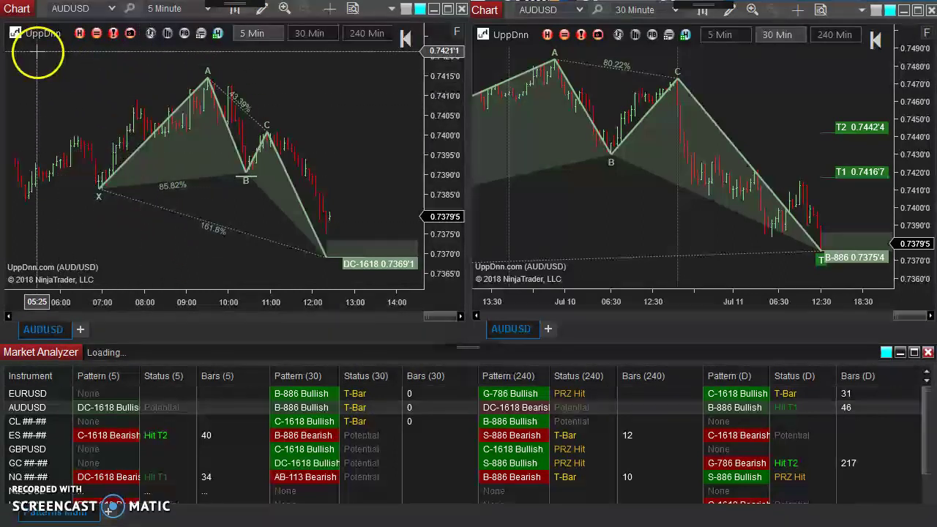